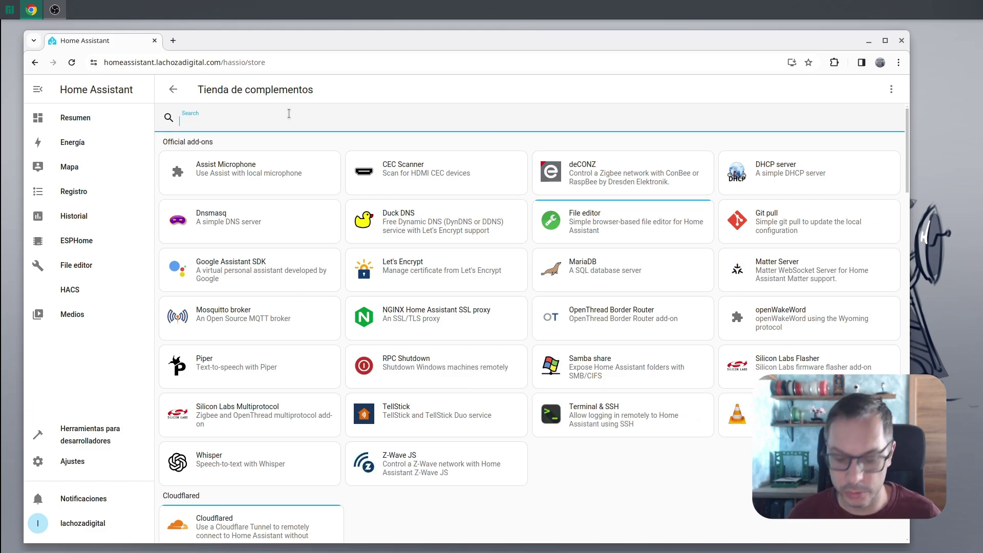
Find the Network UPS Tools add-on and open its configuration options.
type("nut")
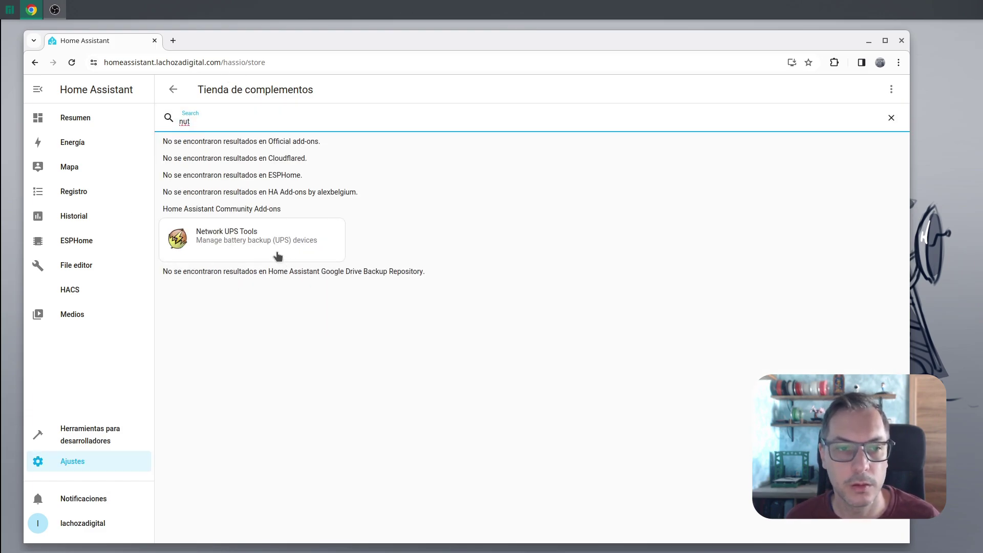
left_click(279, 237)
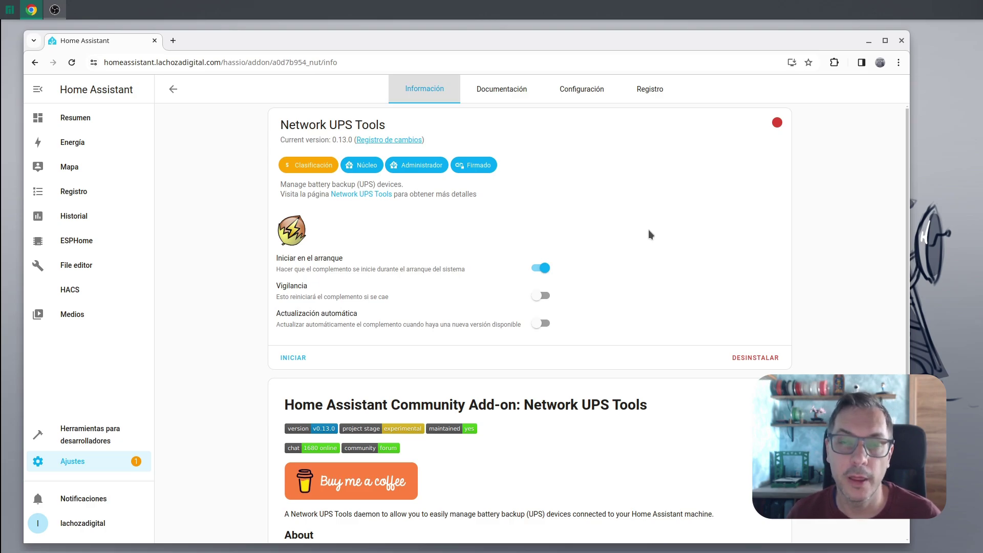
left_click(581, 89)
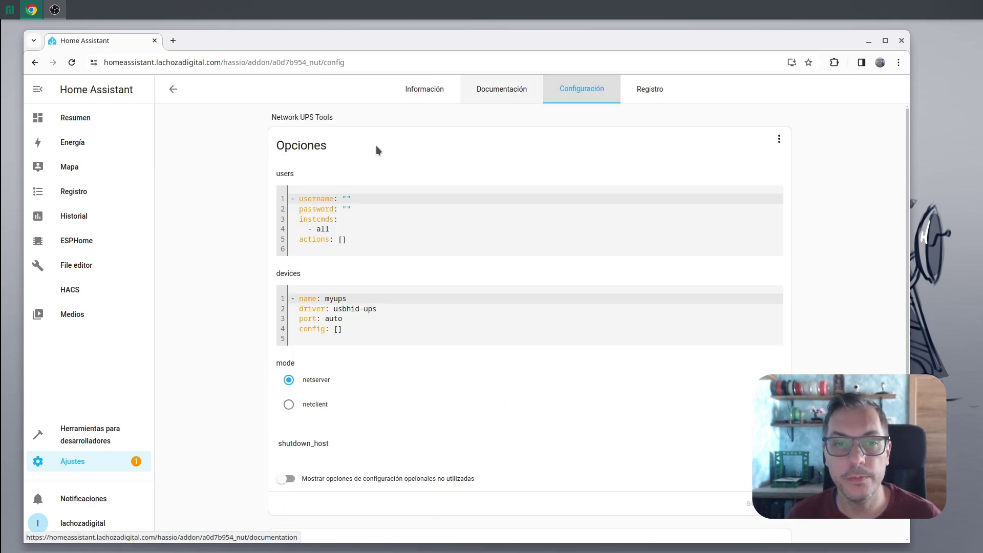
Add a user with a username and password, rename the device myups to Salicru, and save.
left_click(346, 198)
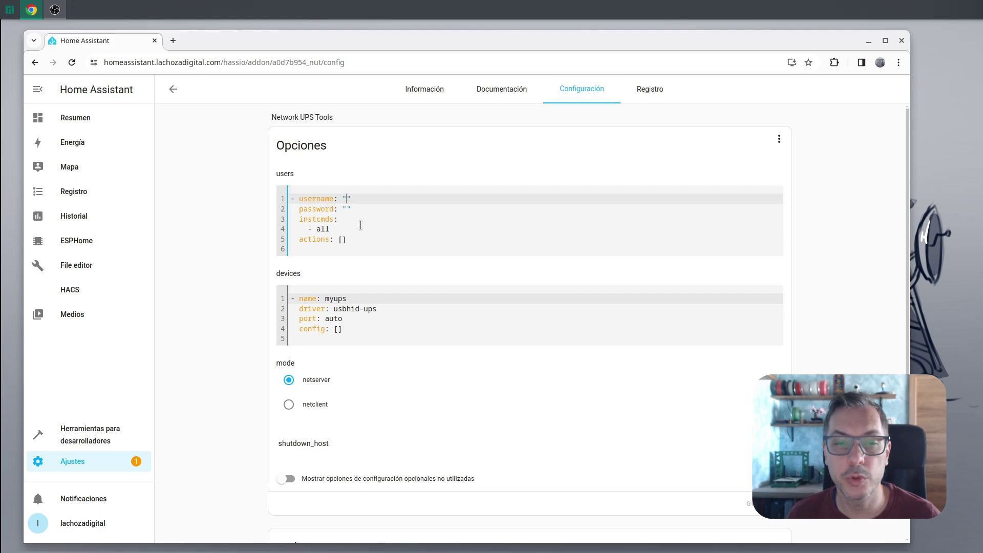
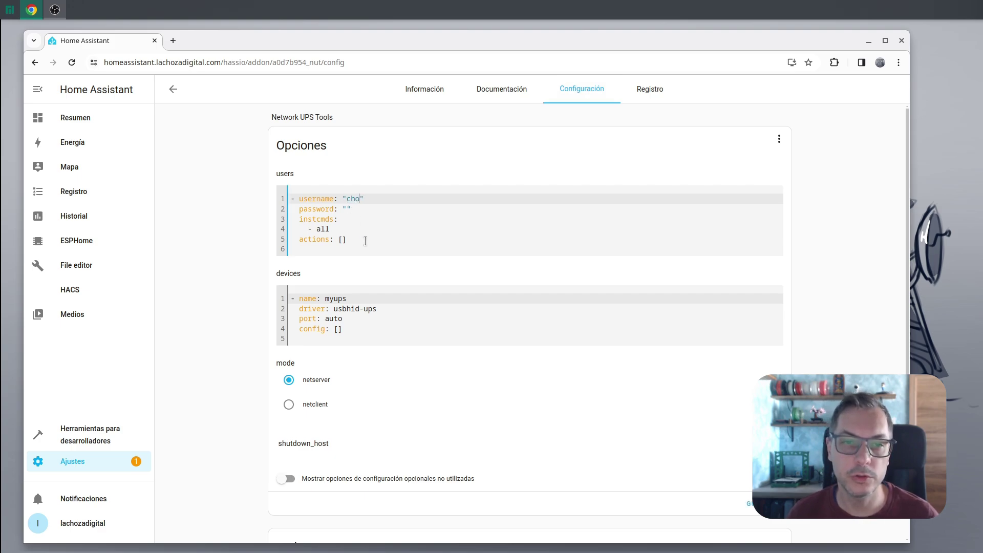
key("Down")
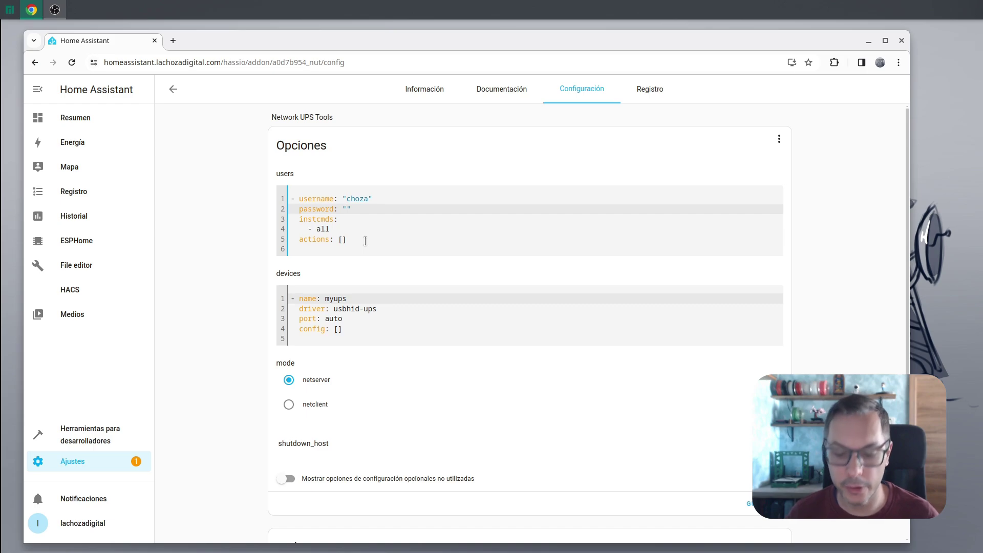
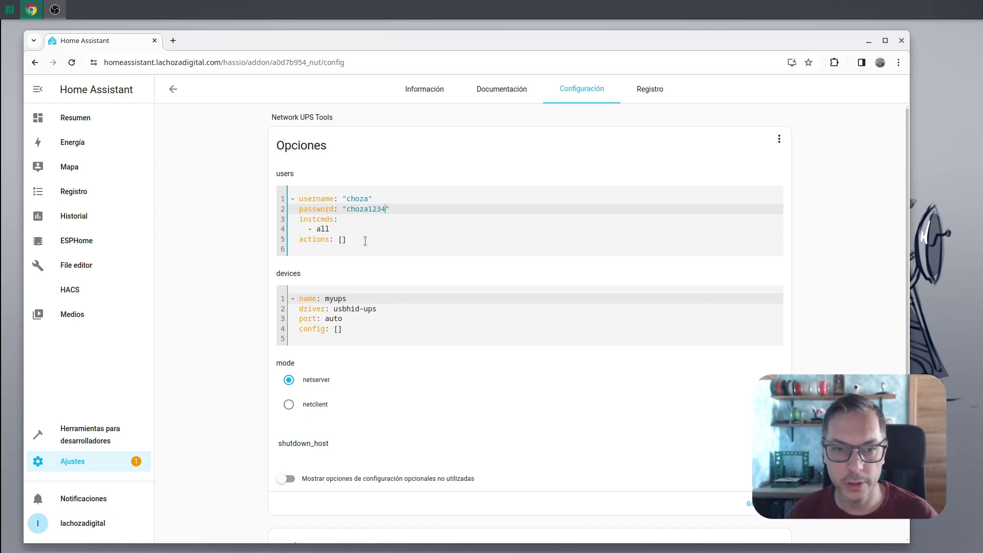
double_click(332, 299)
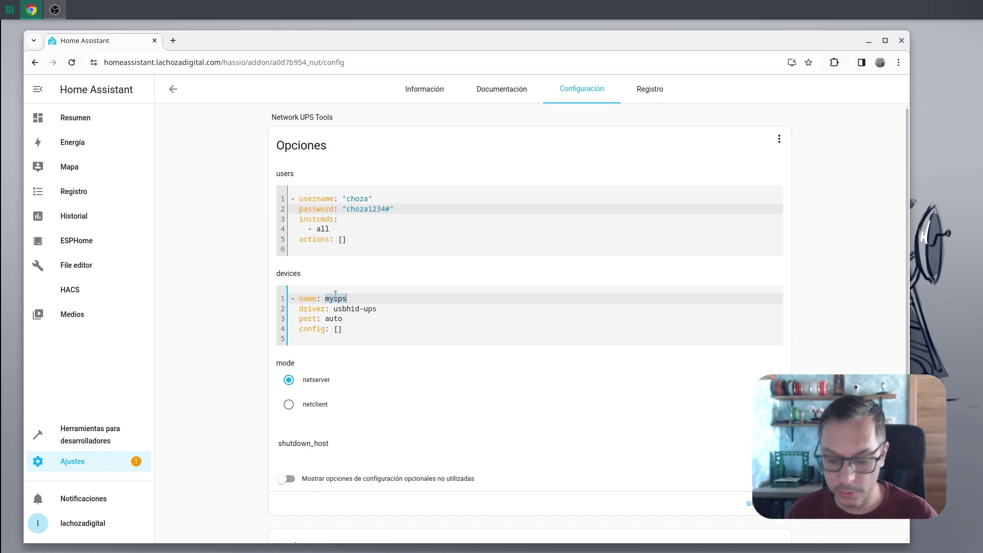
type("Salicru")
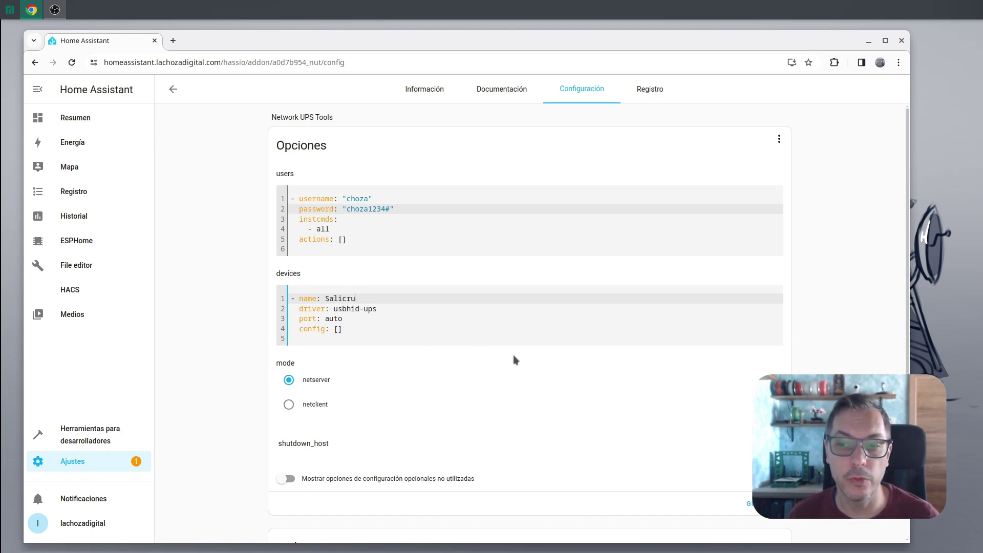
left_click(749, 503)
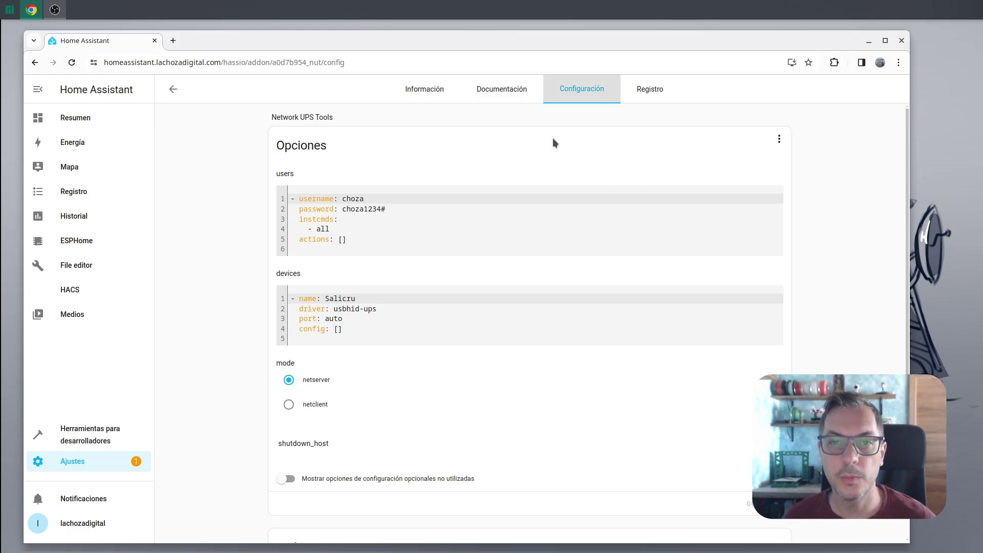
Start the Network UPS Tools add-on and find the HID insufficient-permissions error in its log.
left_click(435, 88)
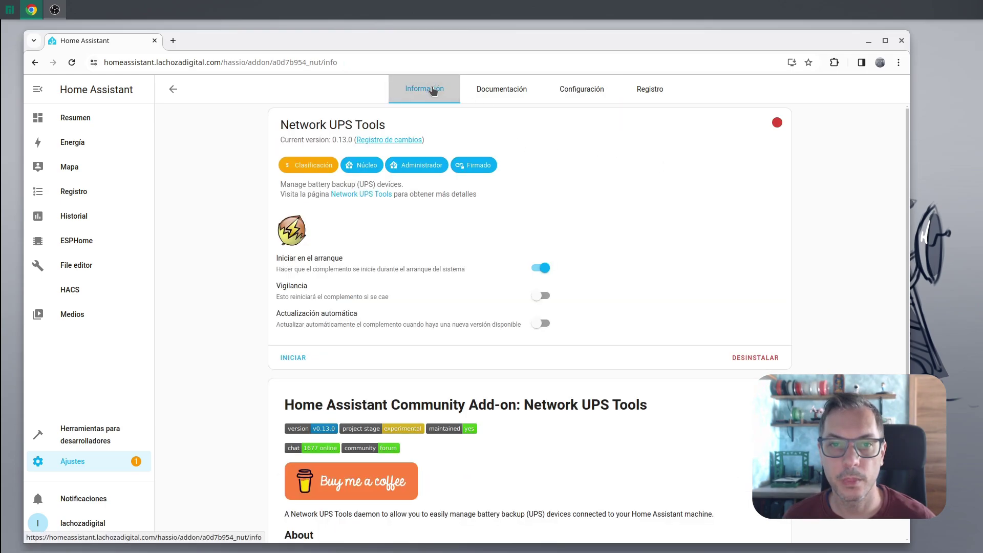
left_click(302, 364)
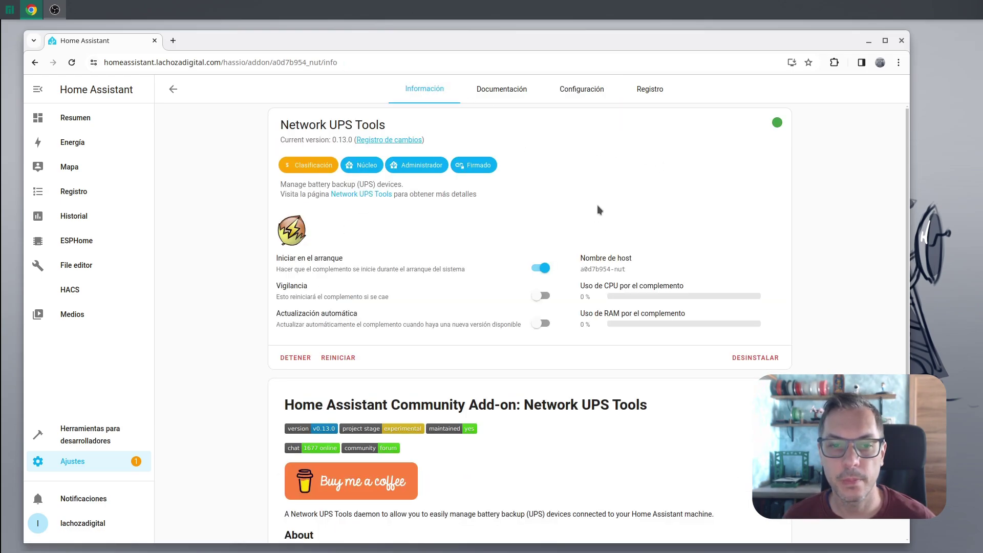
left_click(650, 90)
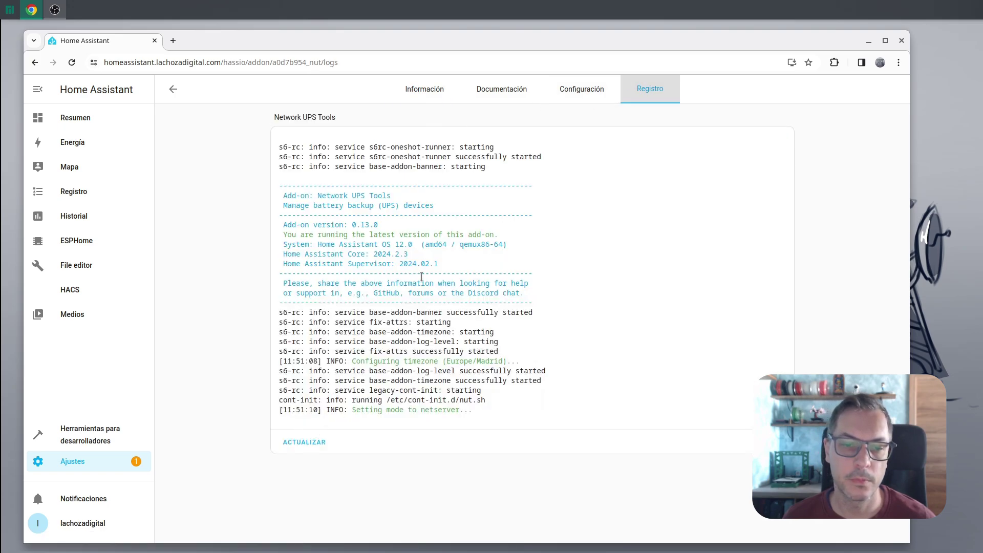
left_click(307, 443)
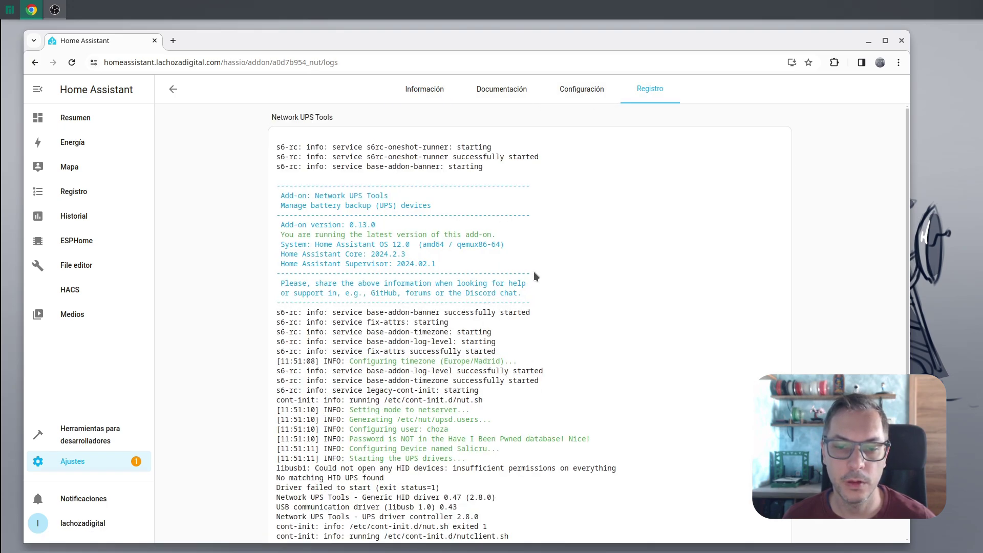
scroll(533, 271, "down", 4)
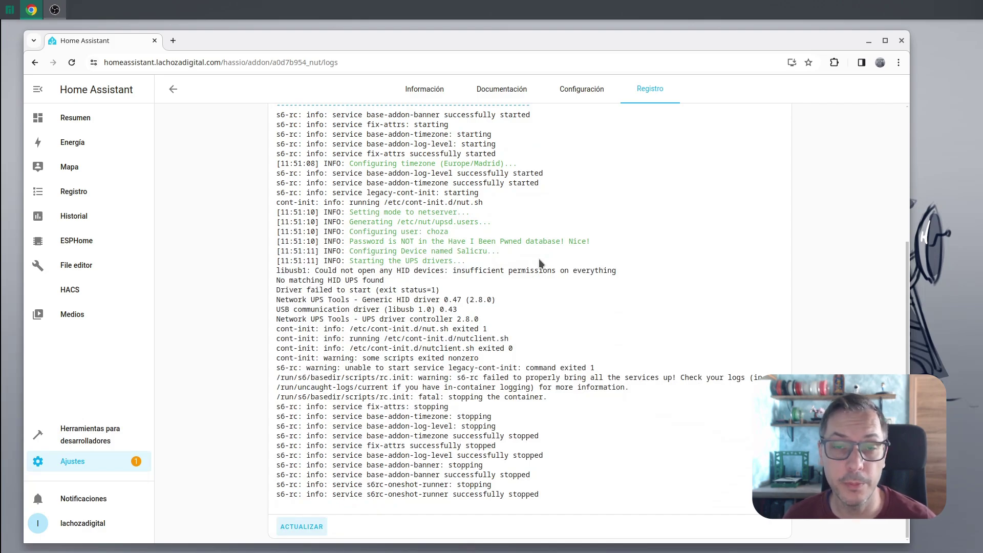
left_click_drag(316, 270, 617, 271)
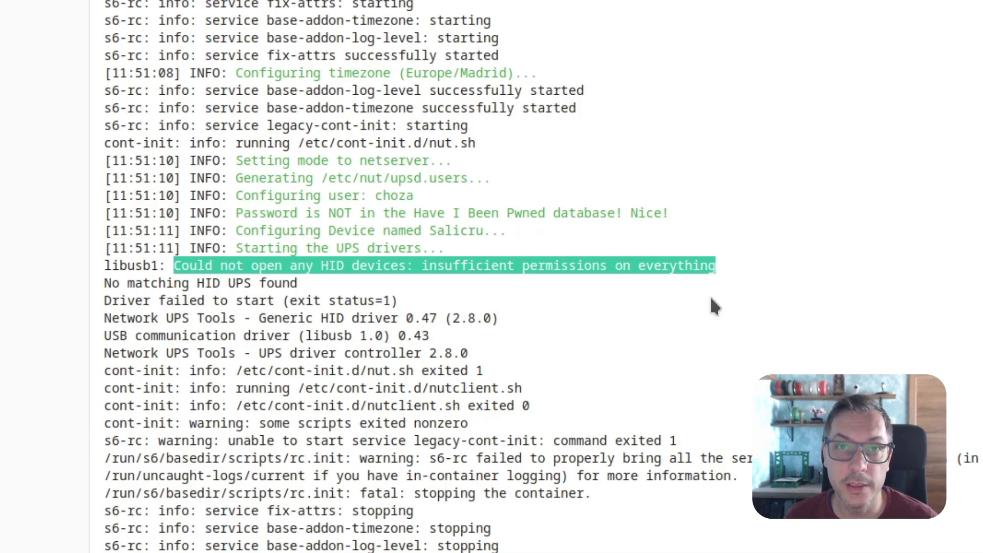
left_click(711, 299)
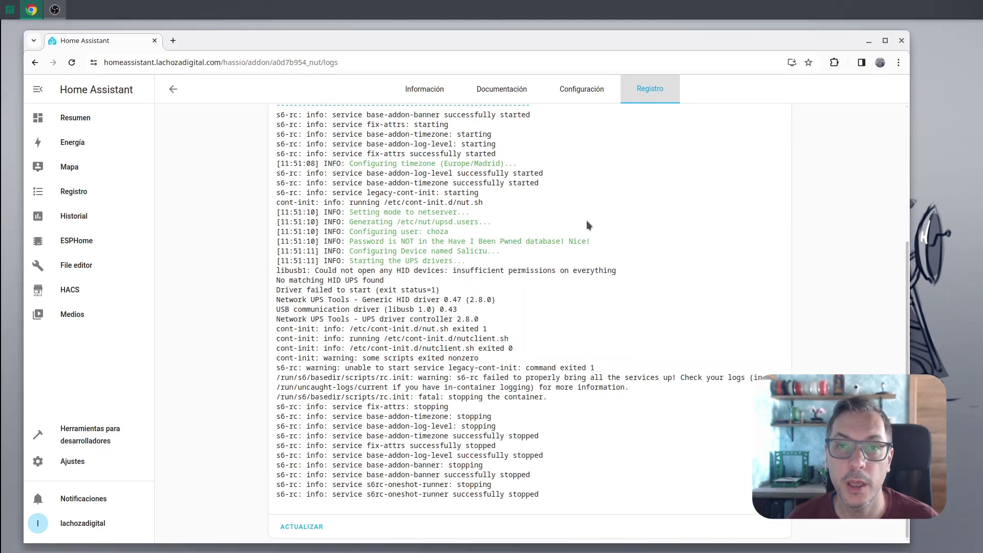
Change the Salicru device driver from usbhid-ups to nutdrv_qx.
left_click(581, 89)
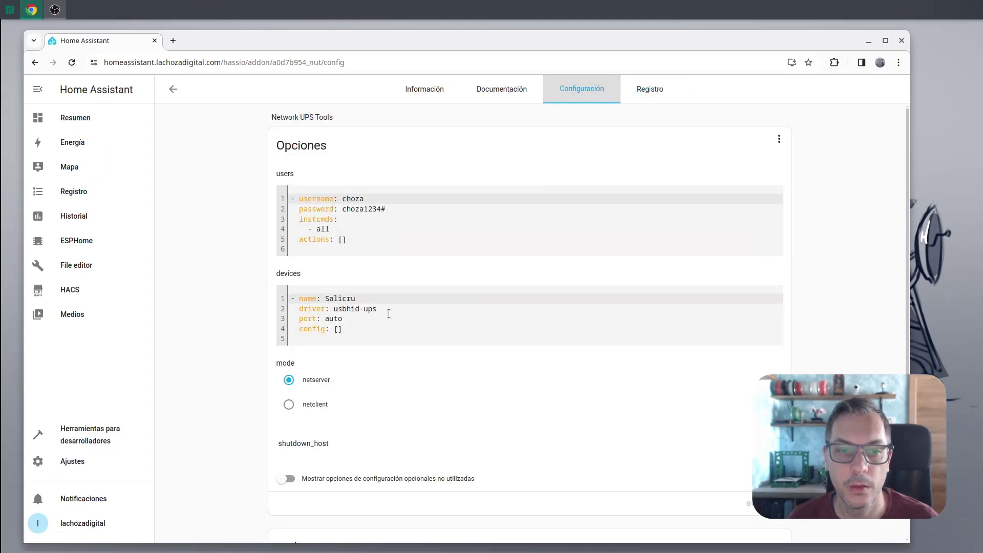
left_click(417, 320)
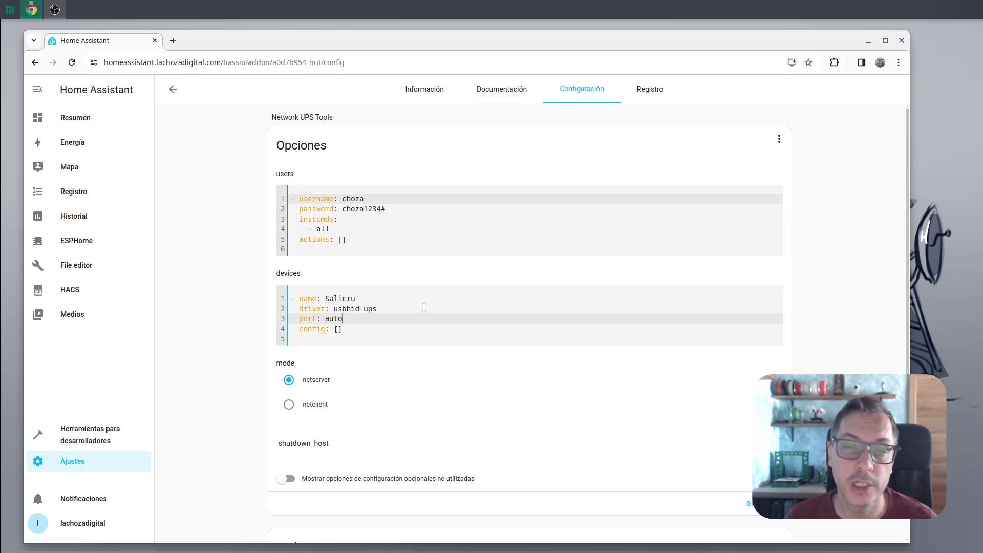
double_click(369, 311)
key("BackSpace")
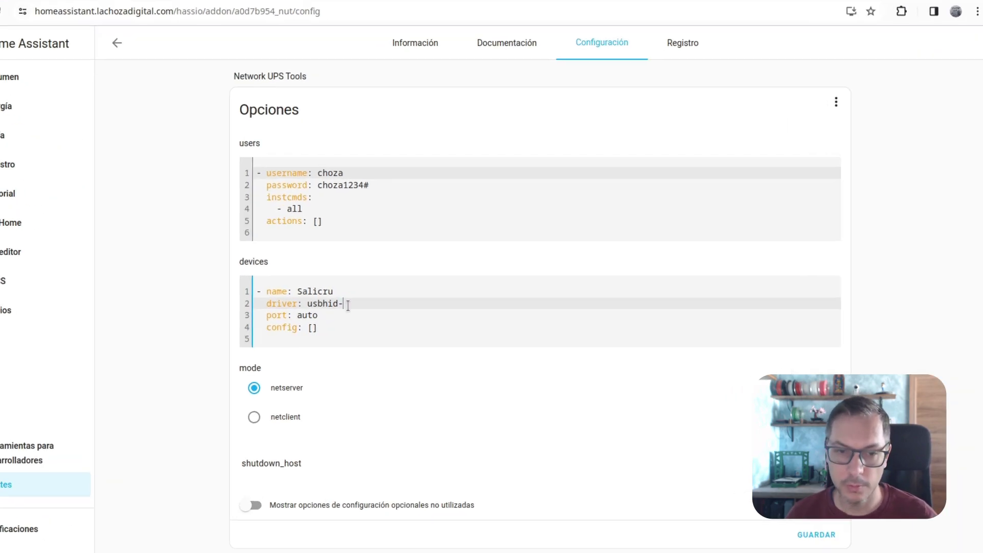
key("BackSpace")
key("BackSpace")
key("BackSpace")
key("BackSpace")
key("BackSpace")
key("BackSpace")
key("BackSpace")
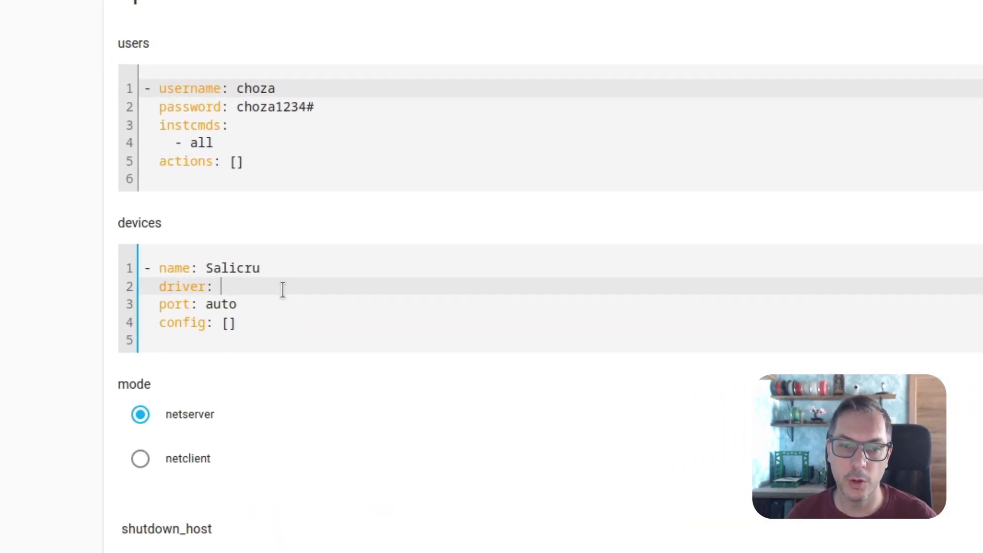
type("nutdrv_")
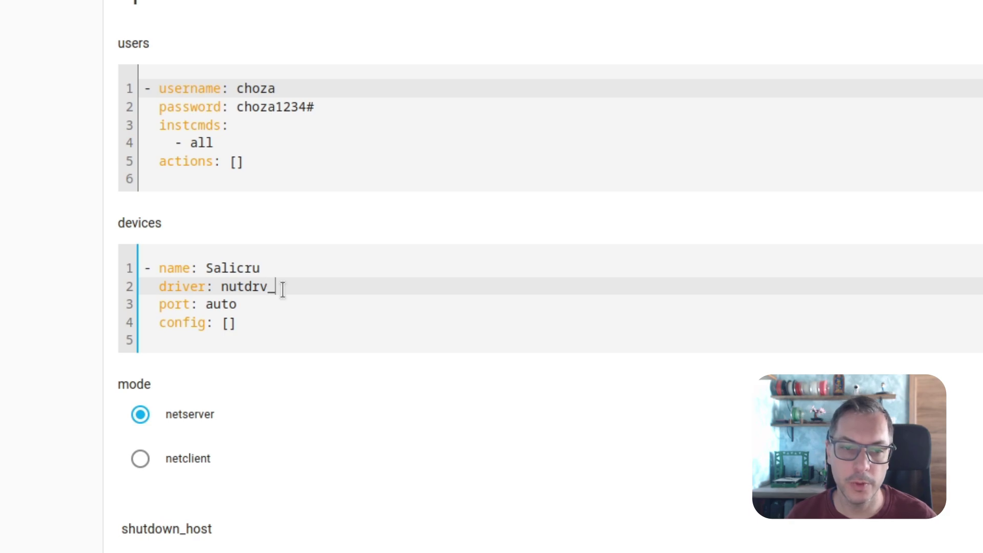
type("qx")
Add a '- productId =' entry under config and open Settings in a new tab.
key("Down")
key("Down")
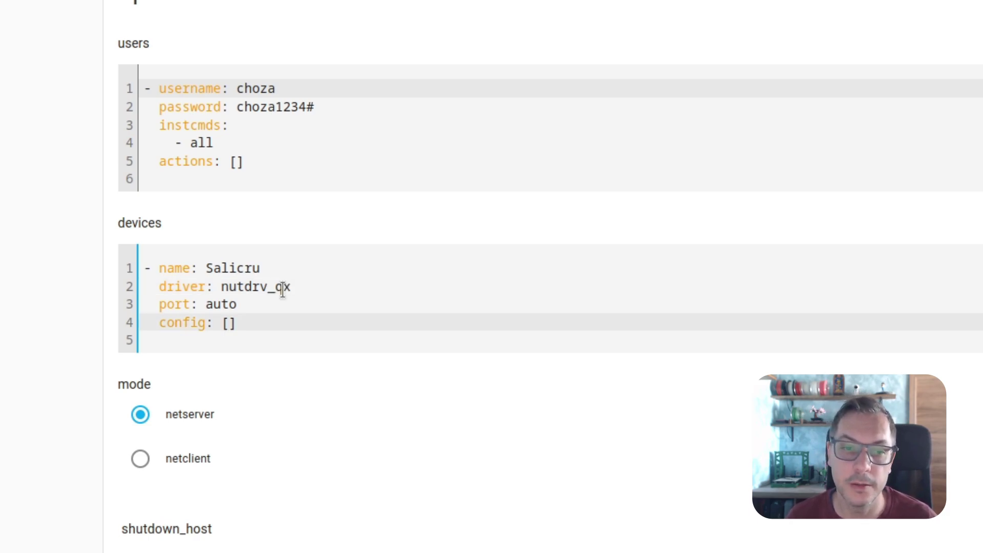
key("Return")
key("Tab")
type("- pr")
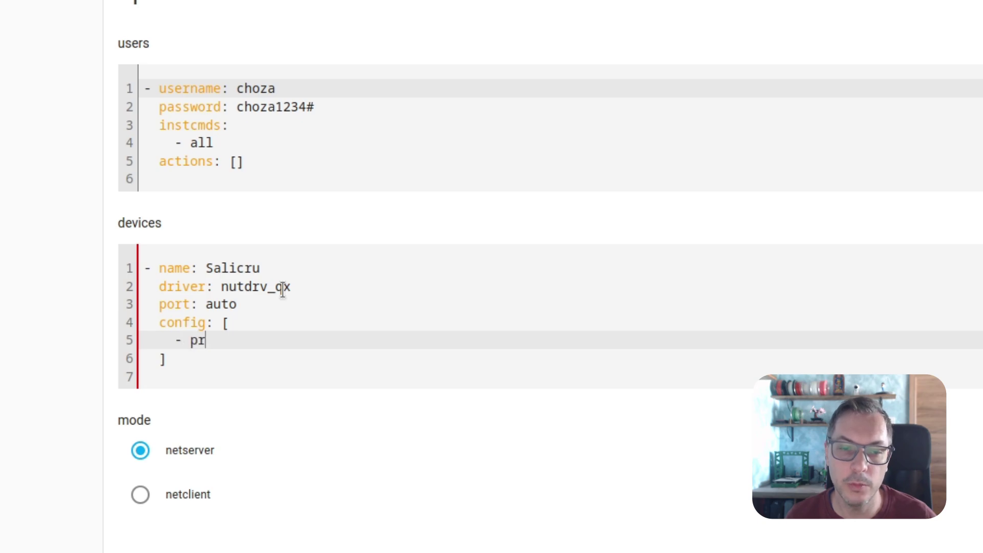
type("oductId")
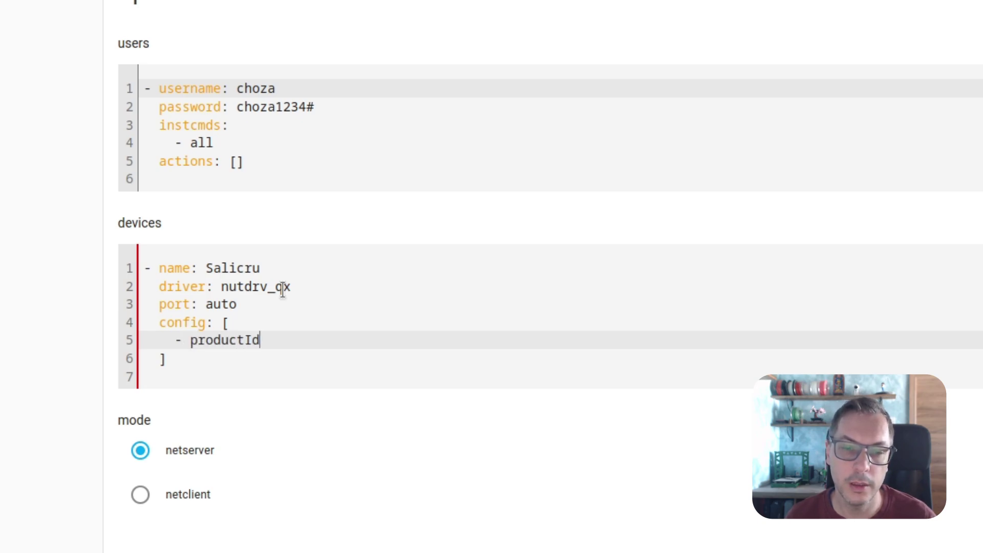
type(" =")
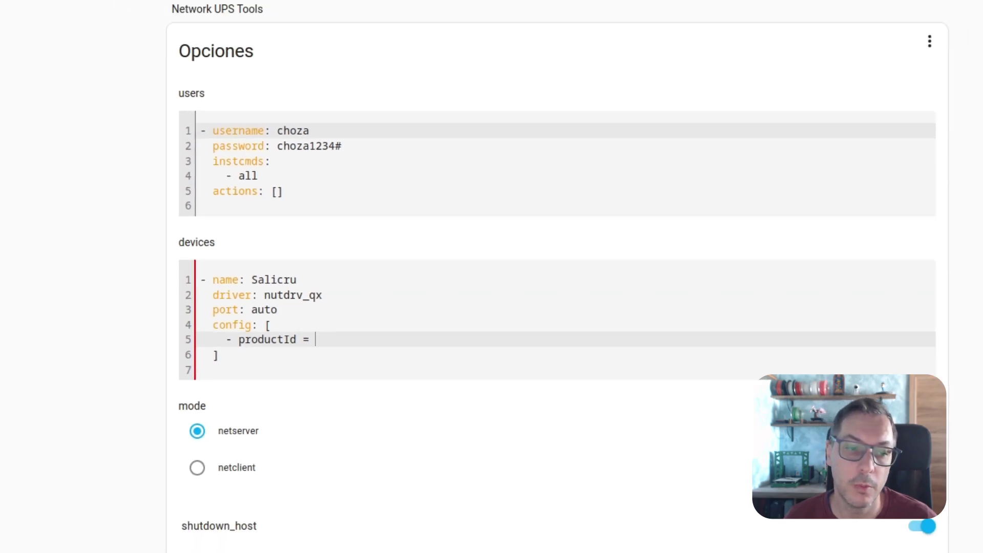
right_click(64, 477)
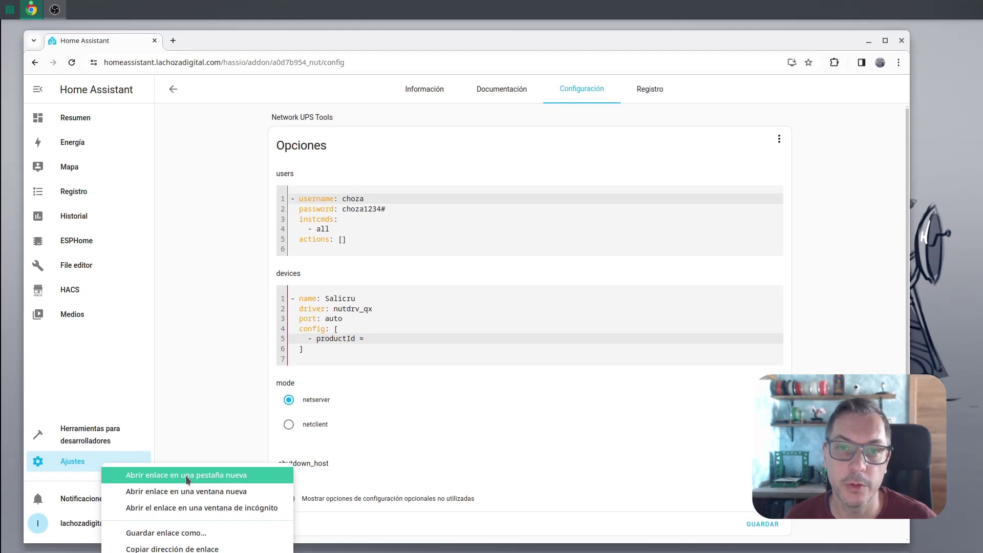
left_click(185, 475)
Find the UPS under System > Hardware > All hardware and copy its model ID 5161.
left_click(206, 40)
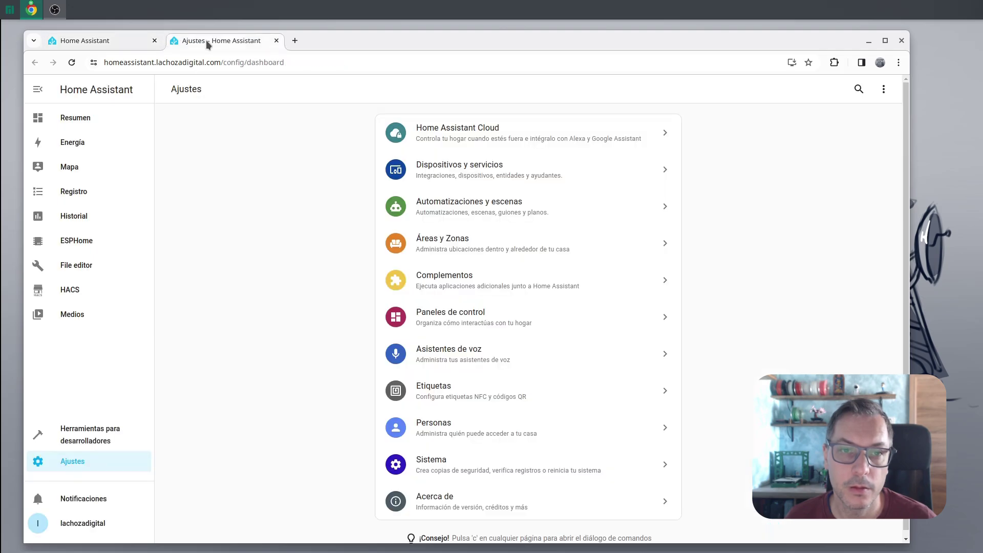
left_click(521, 467)
left_click(431, 431)
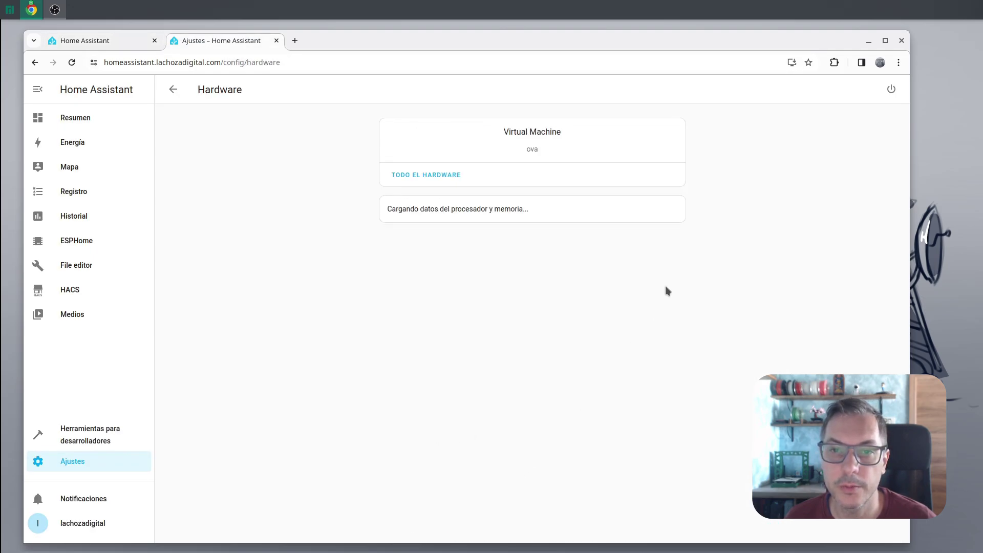
left_click(421, 176)
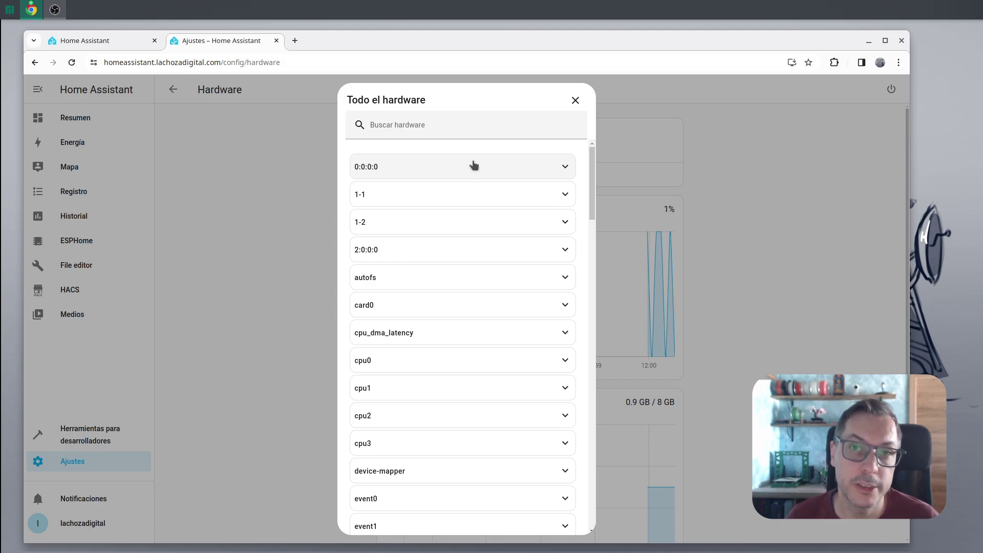
left_click(480, 127)
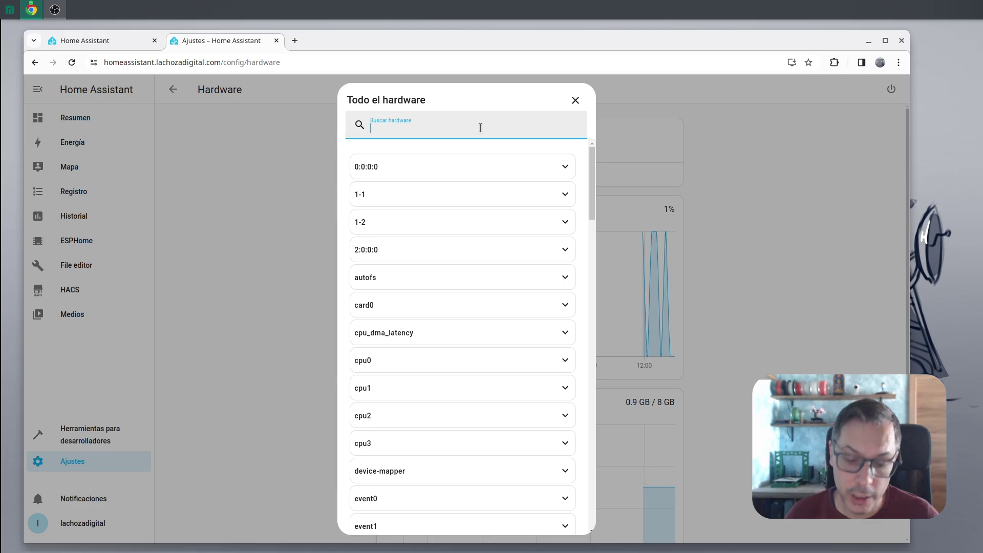
type("ups")
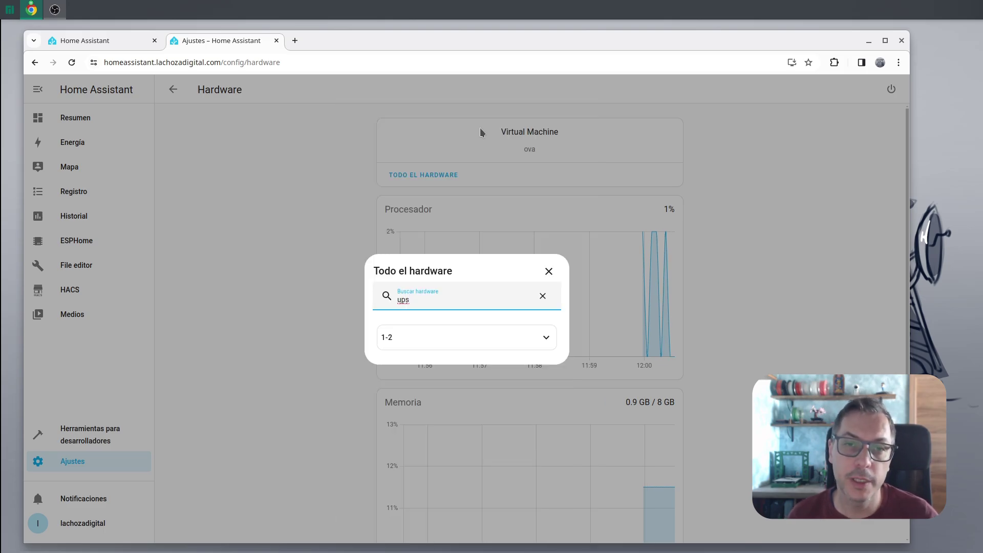
left_click(411, 347)
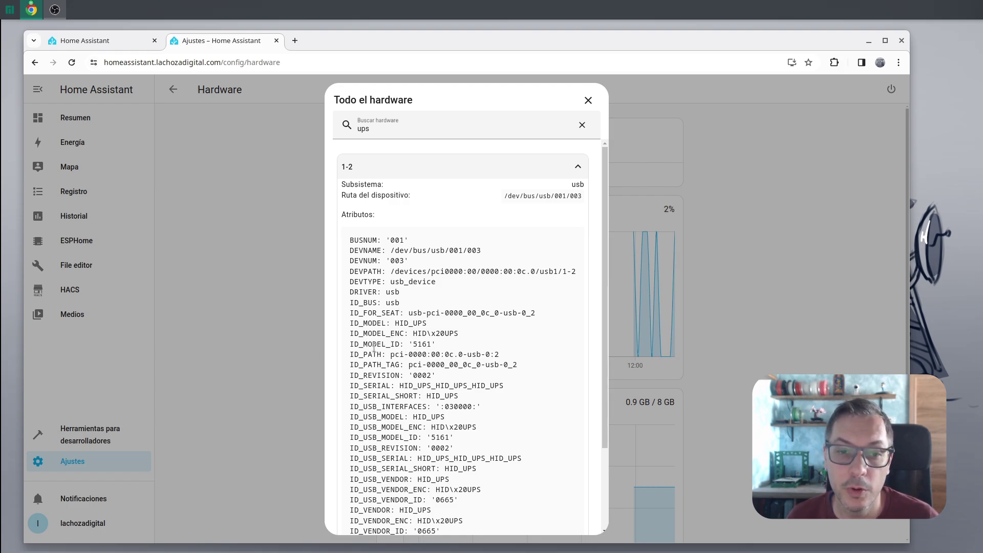
left_click_drag(413, 344, 430, 344)
key("ctrl+c")
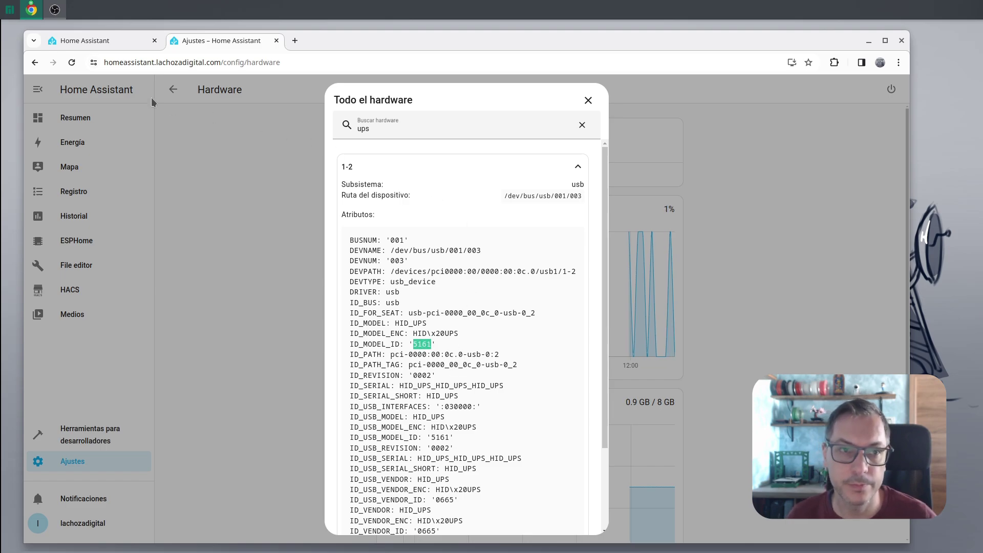
left_click(78, 44)
Fill in productId 5161 and vendorId 0665 in the Salicru device config.
left_click(386, 339)
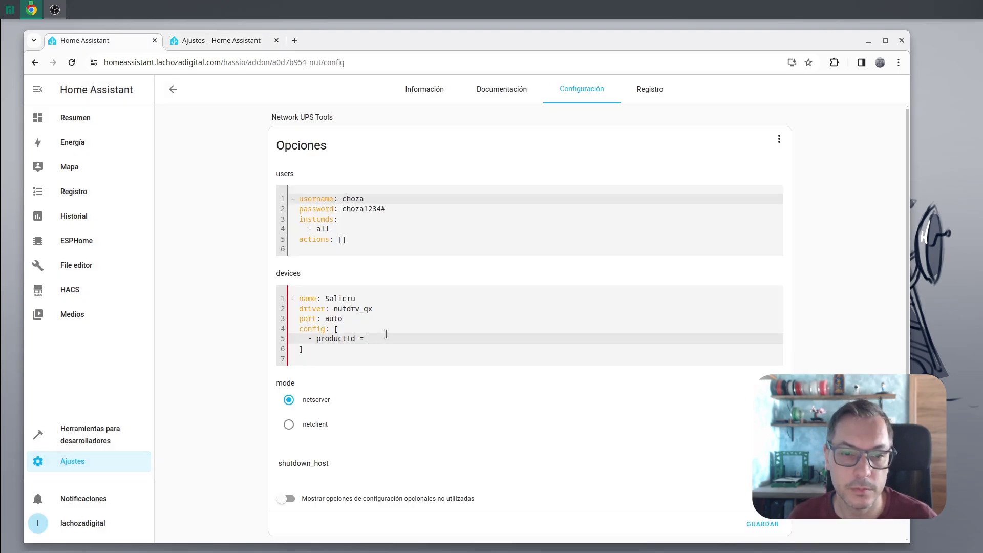
key("ctrl+v")
key("Return")
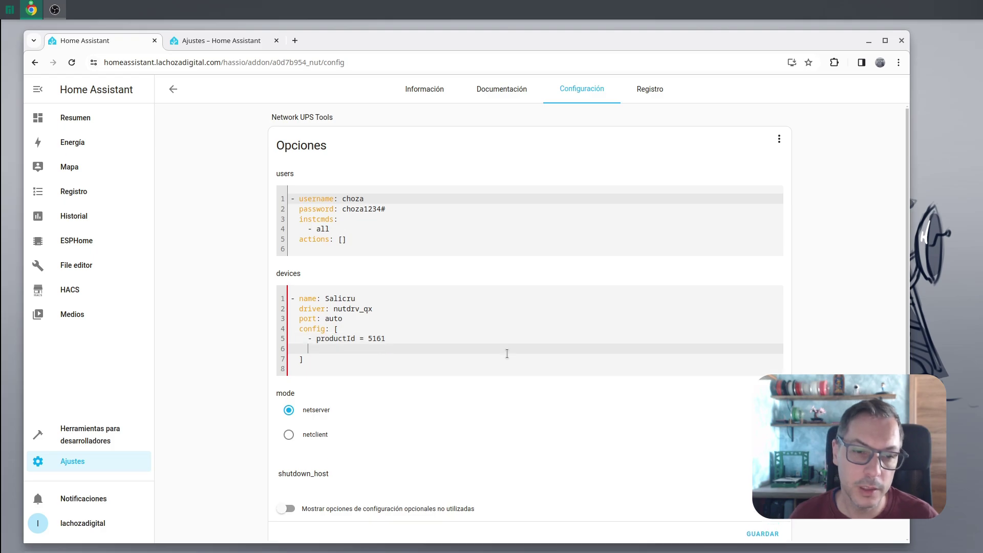
type("vendorId =")
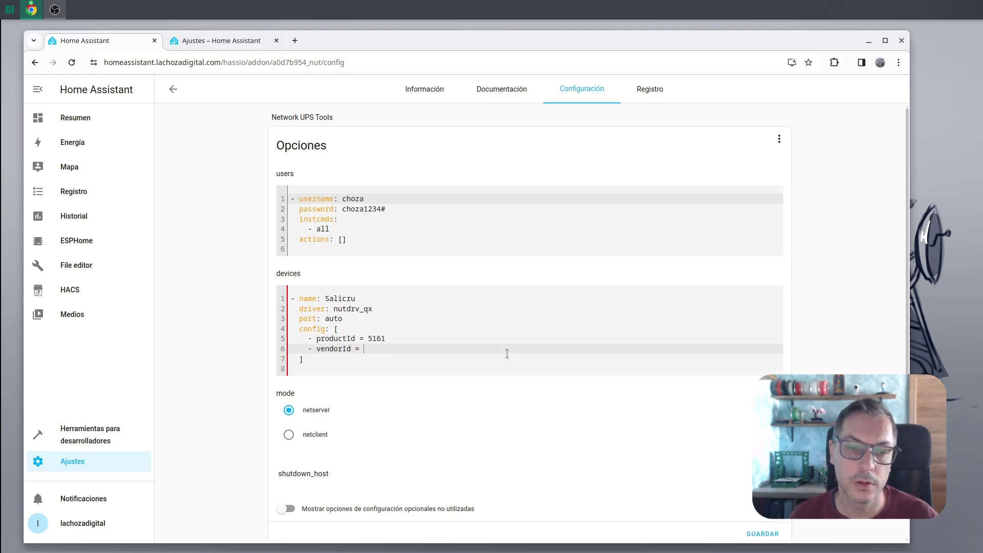
left_click(223, 42)
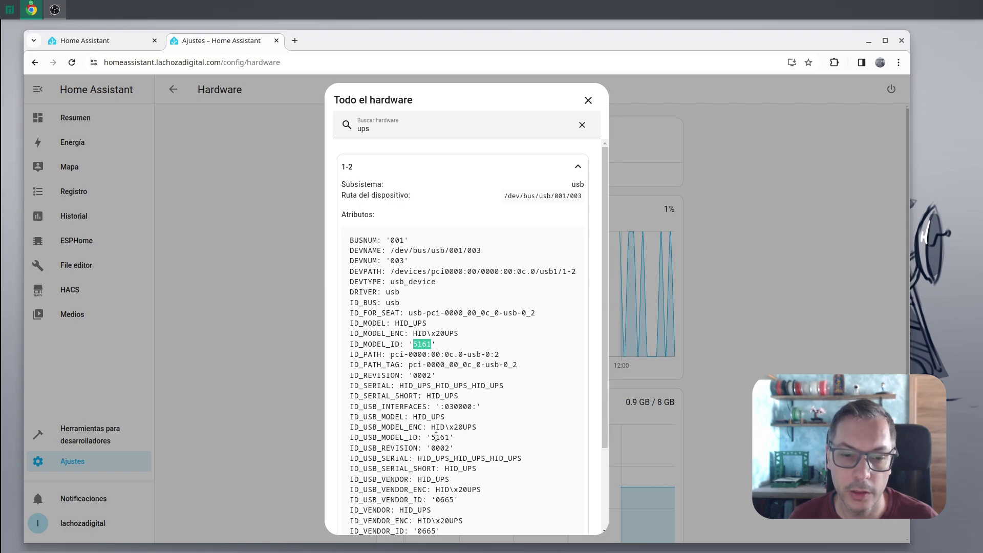
scroll(429, 452, "down", 1)
scroll(428, 452, "down", 1)
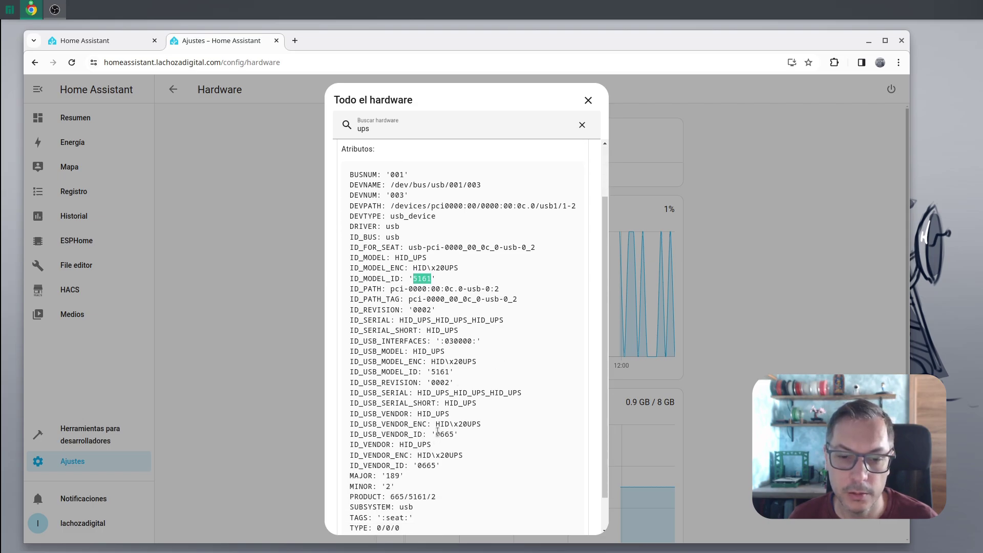
left_click_drag(435, 434, 455, 435)
key("ctrl+c")
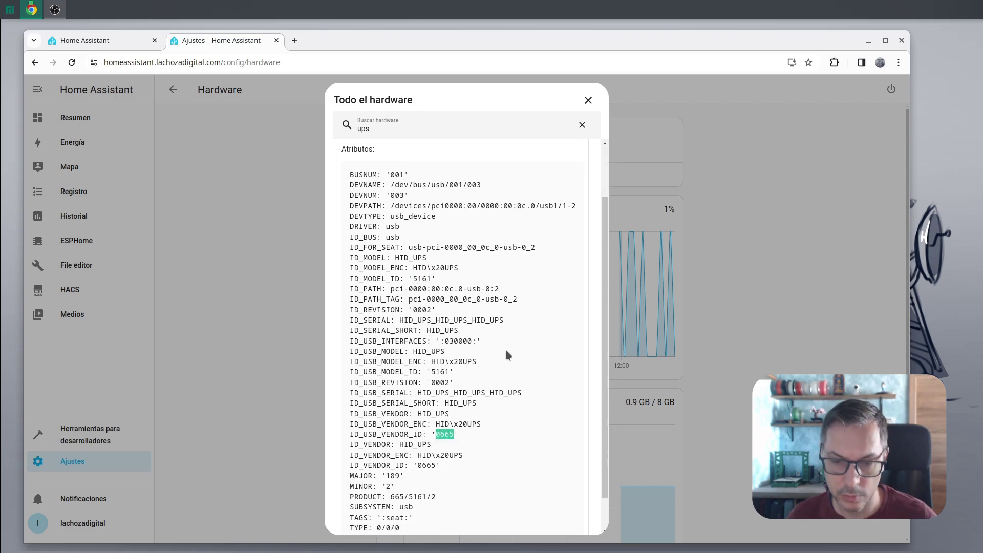
left_click(104, 41)
left_click(508, 350)
key("ctrl+v")
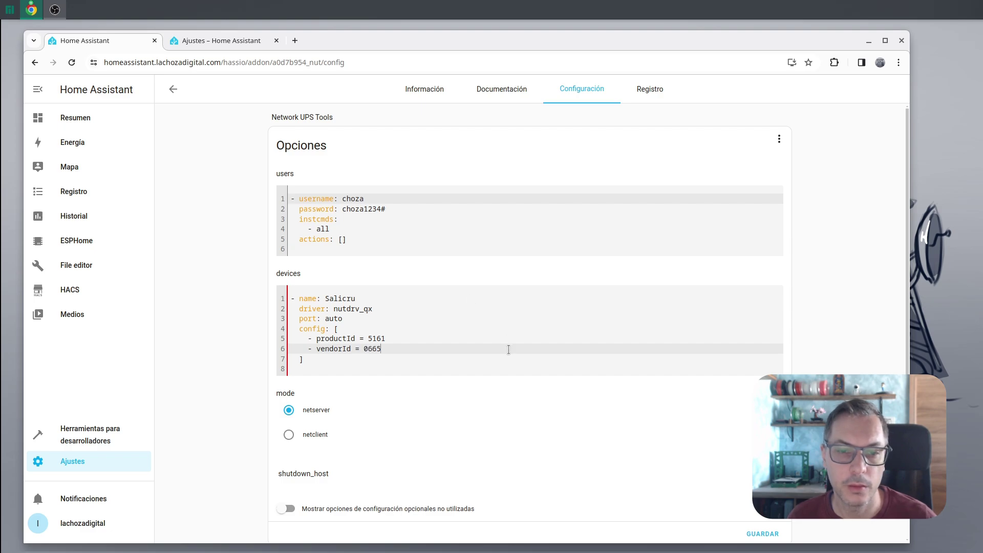
Remove the brackets around the config list, save, and start the add-on.
left_click(297, 357)
key("Tab")
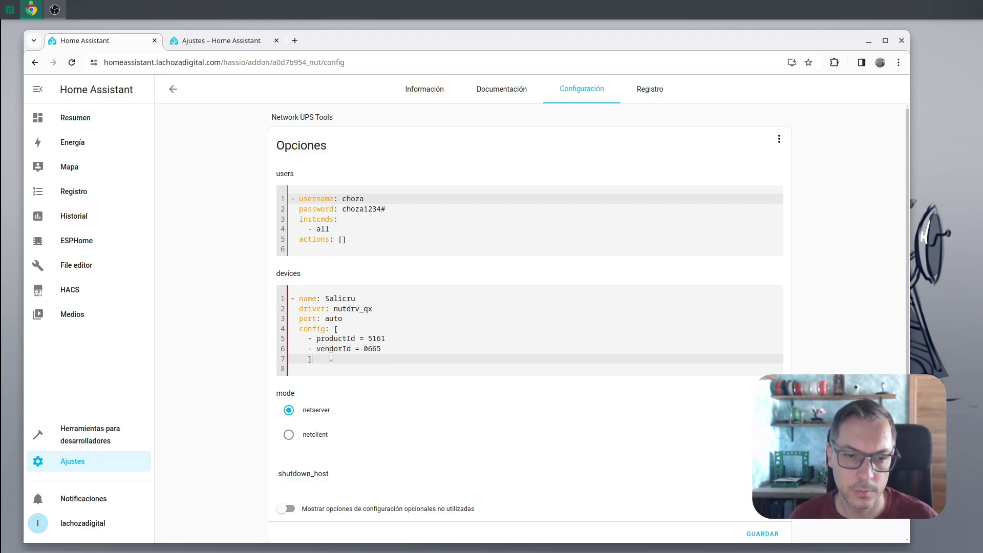
key("BackSpace")
left_click(350, 328)
key("BackSpace")
key("BackSpace")
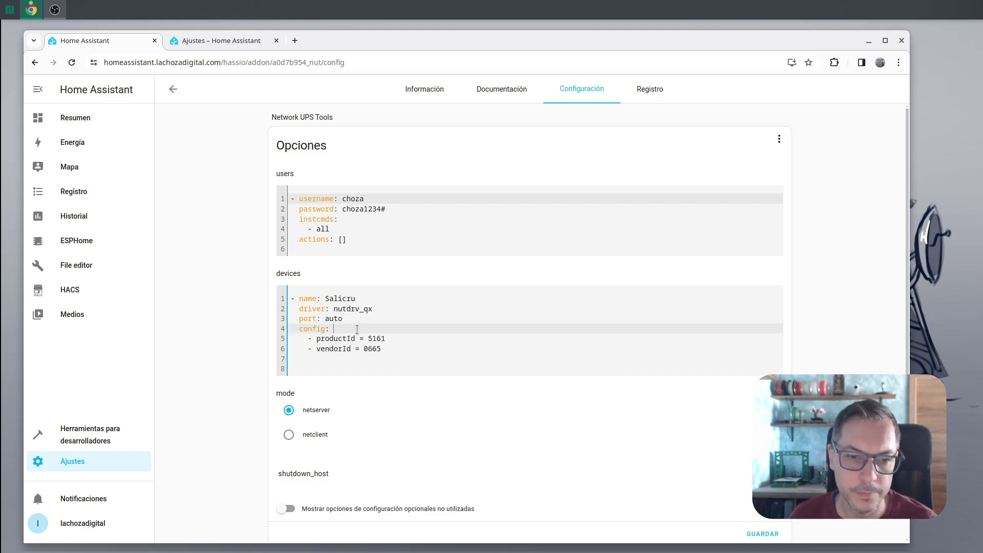
left_click(766, 535)
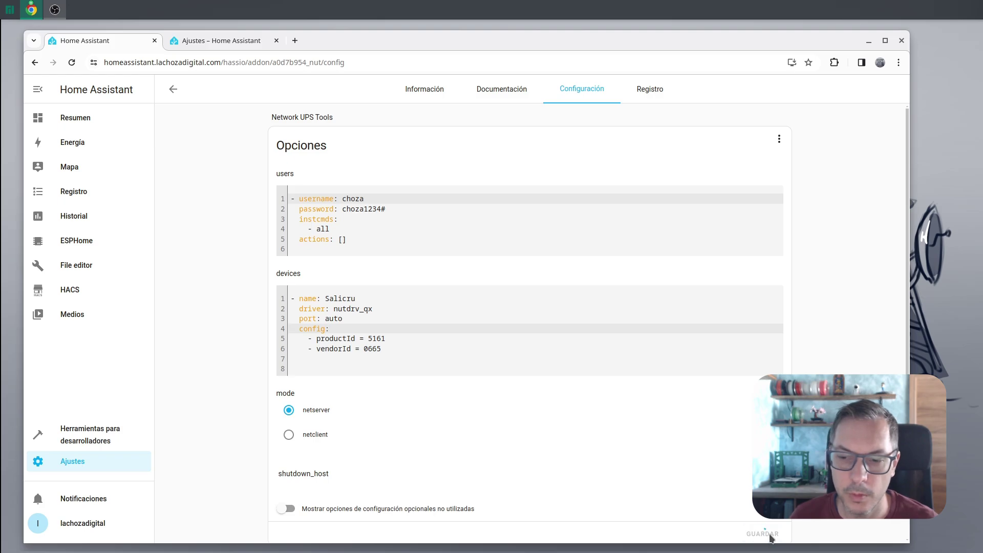
left_click(407, 96)
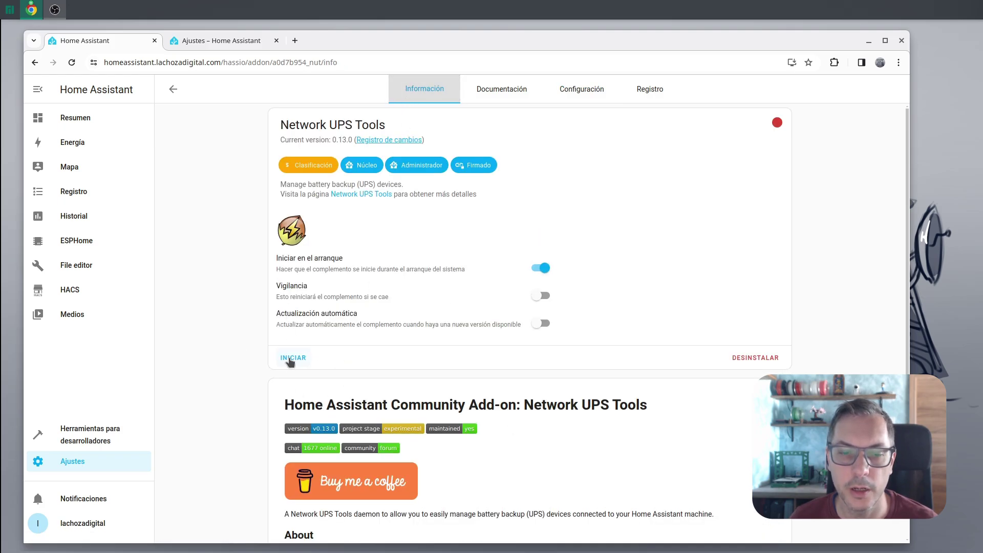
left_click(289, 358)
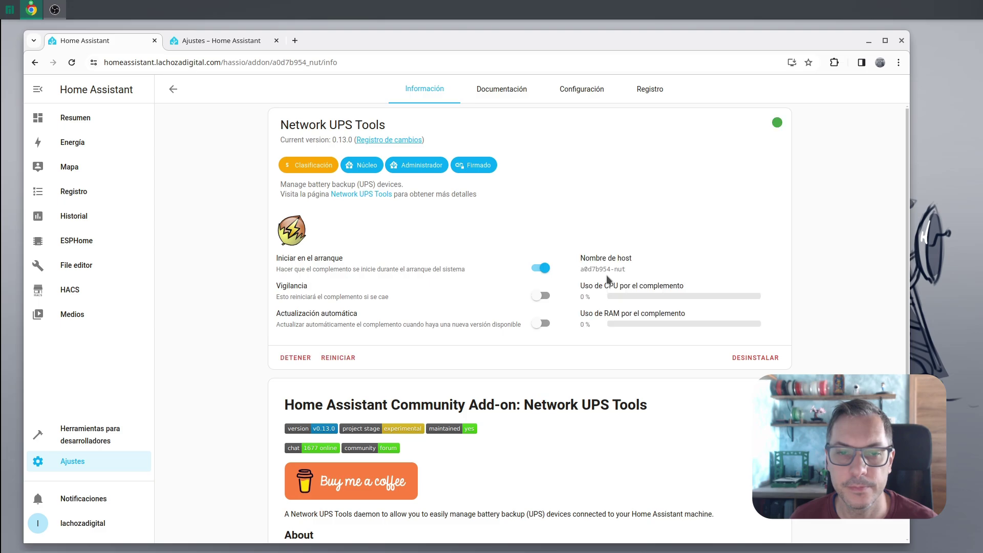
Review the add-on log to confirm the Salicru UPS connected.
left_click(647, 91)
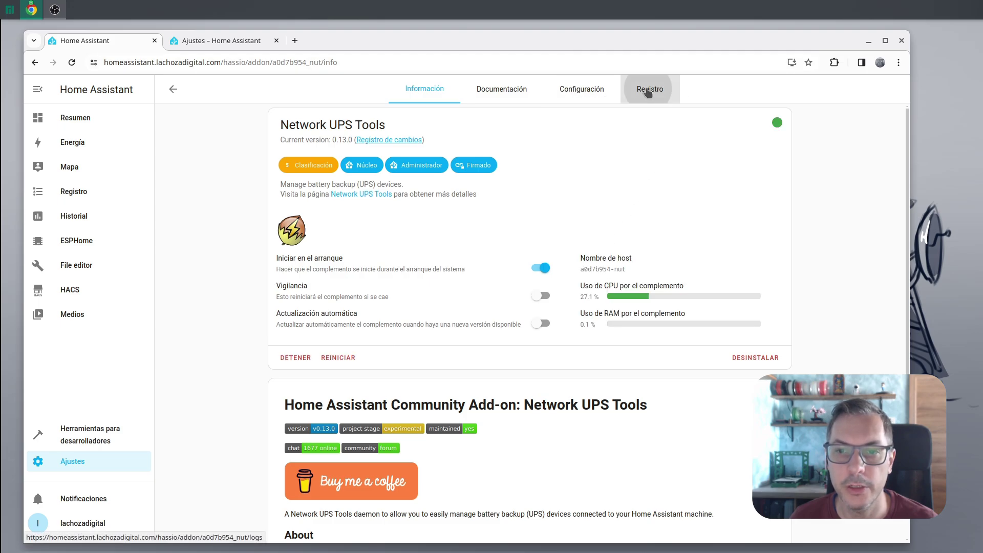
scroll(773, 283, "down", 3)
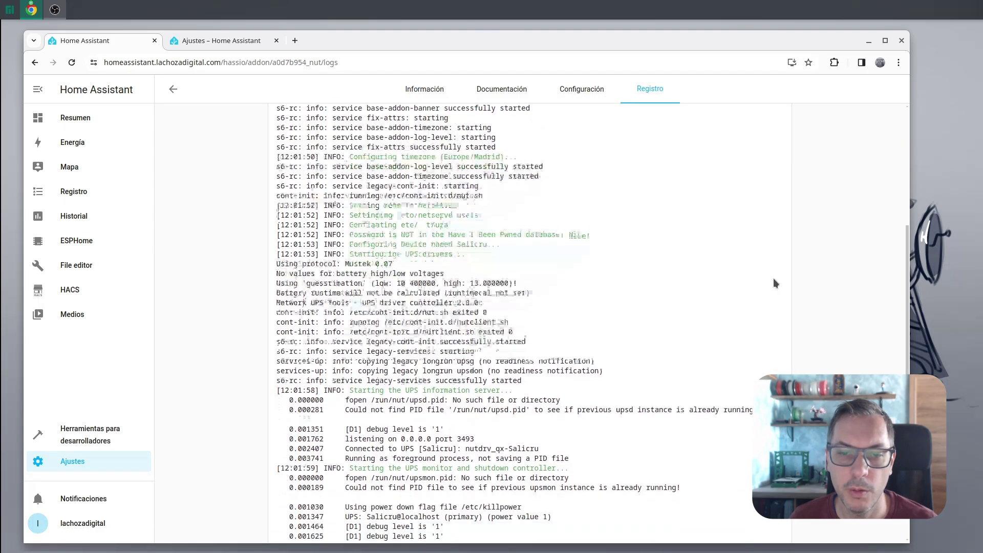
scroll(773, 278, "down", 2)
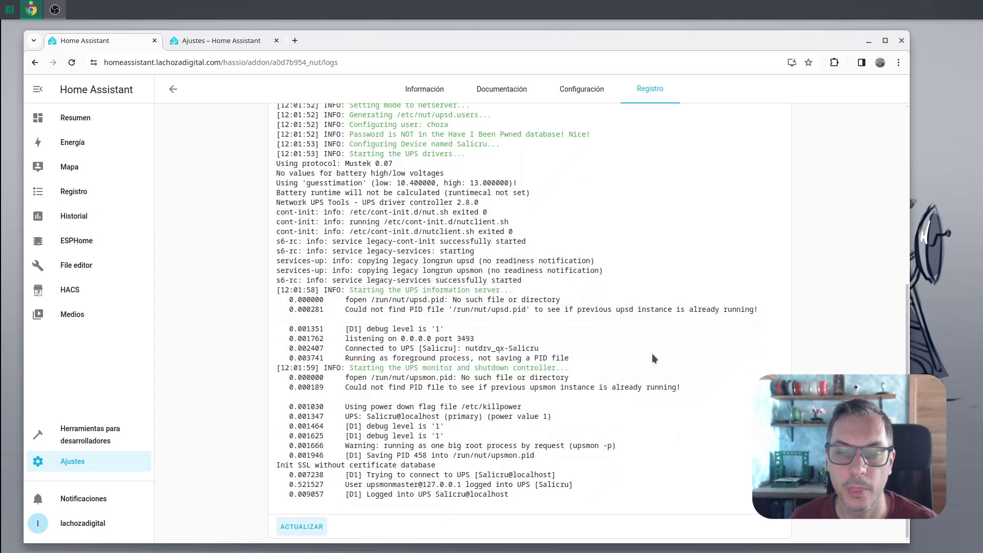
scroll(652, 353, "up", 4)
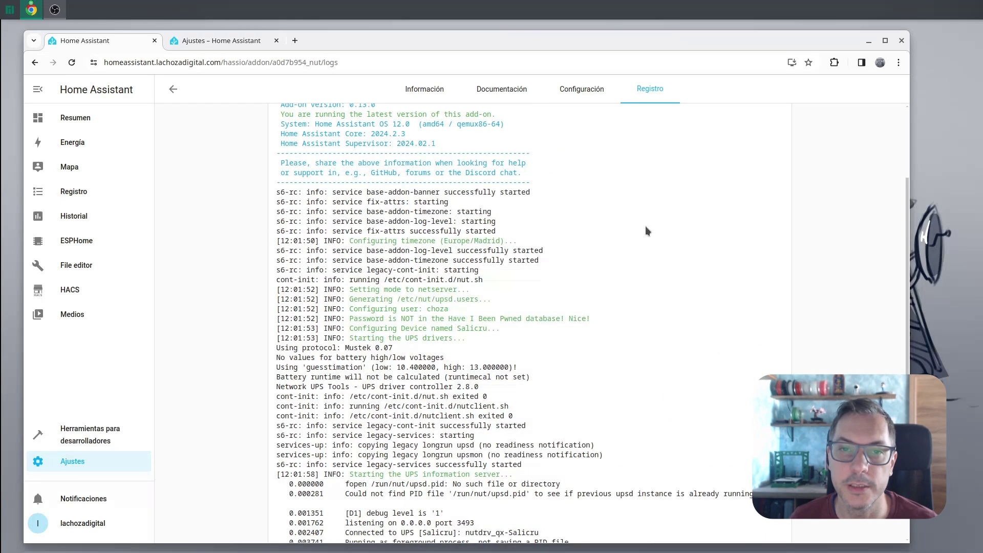
scroll(645, 225, "up", 2)
Copy the host name a0d7b954-nut from the add-on documentation.
left_click(496, 91)
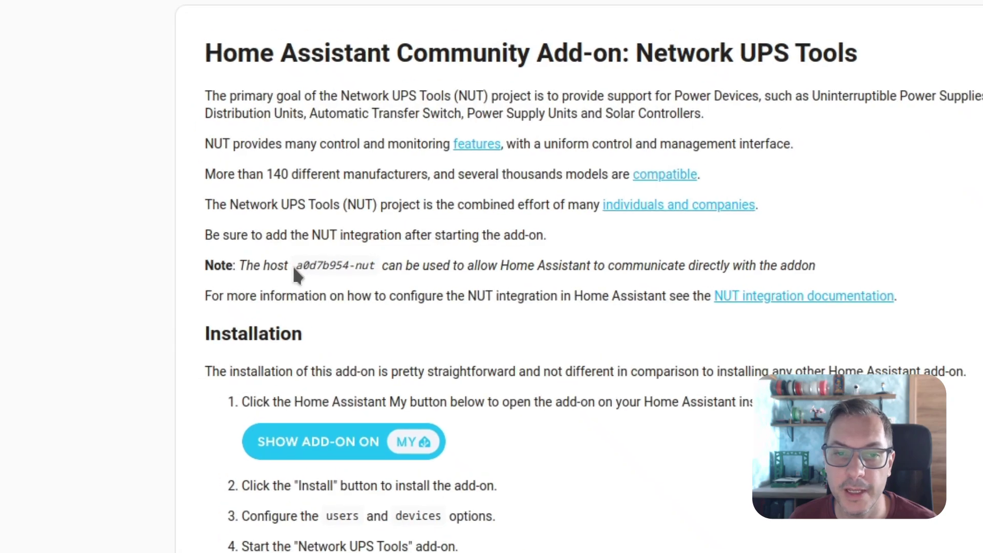
left_click_drag(296, 267, 374, 265)
right_click(342, 269)
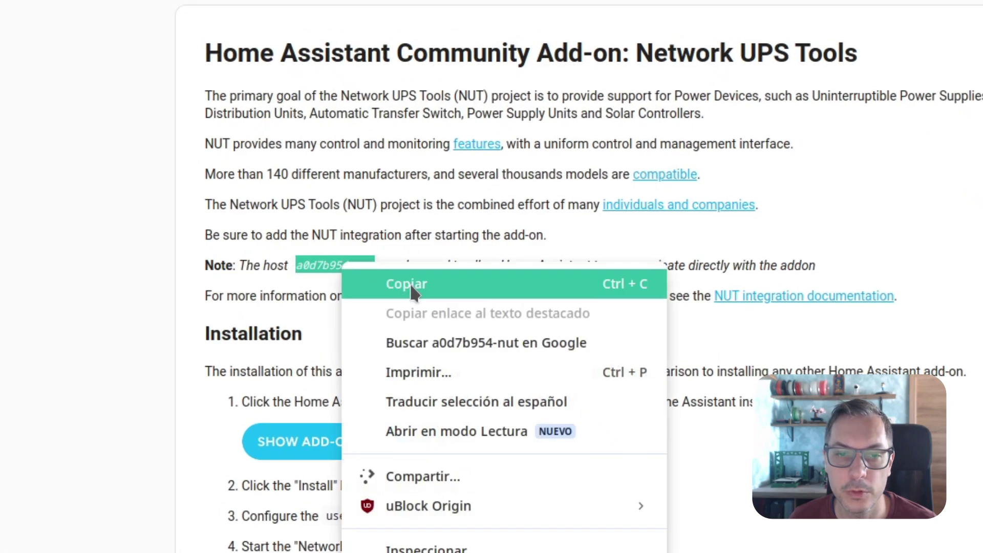
left_click(409, 285)
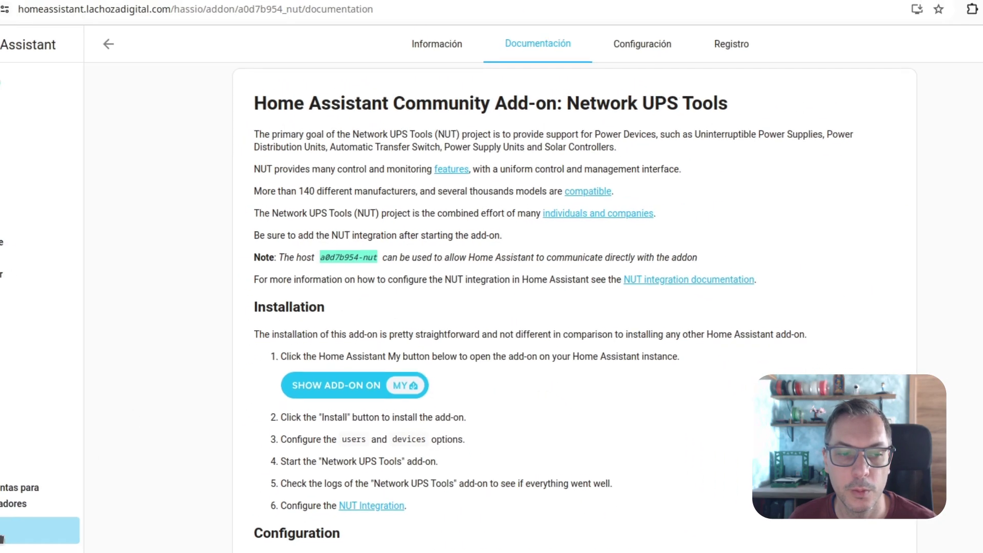
left_click(2, 532)
Add the Network UPS Tools (NUT) integration from Devices and services.
left_click(486, 168)
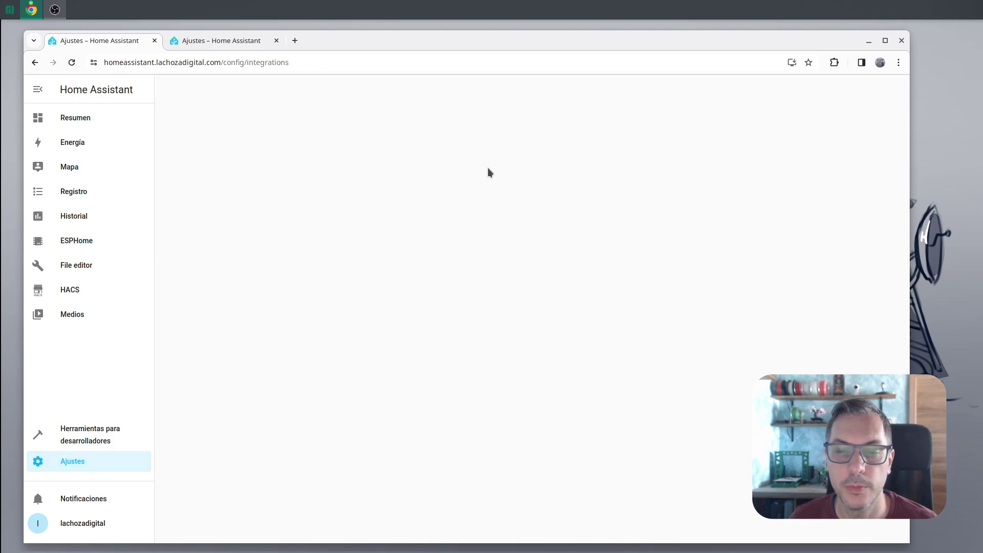
left_click(834, 525)
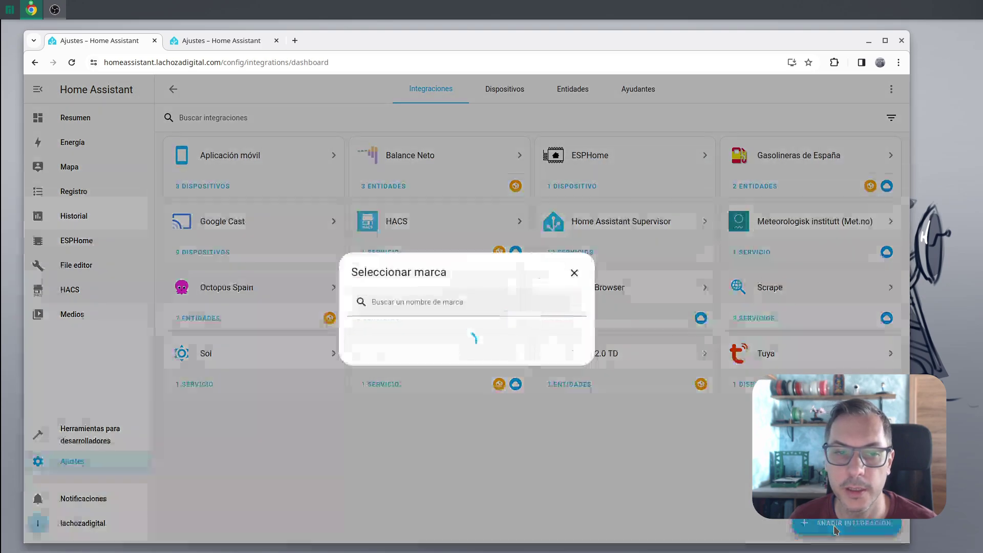
type("up")
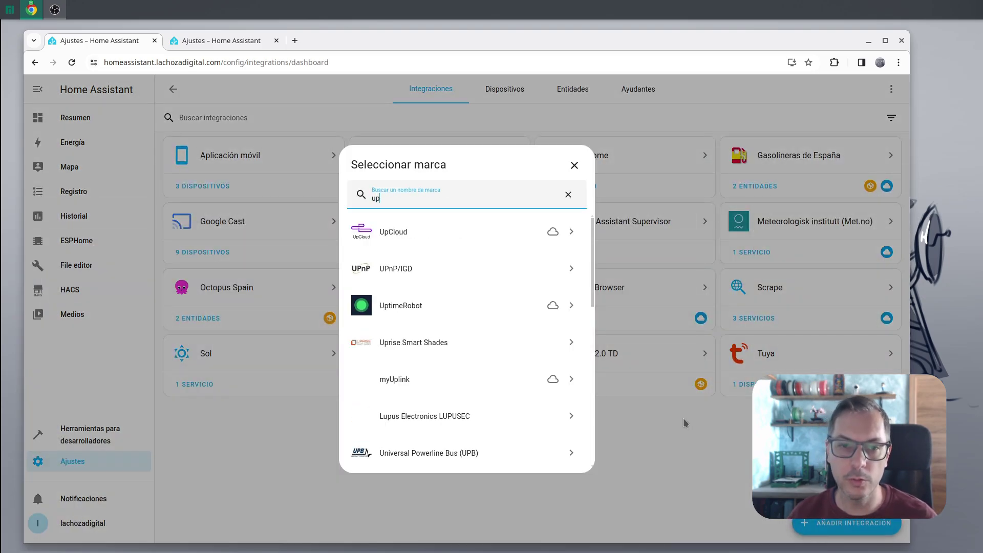
type("s")
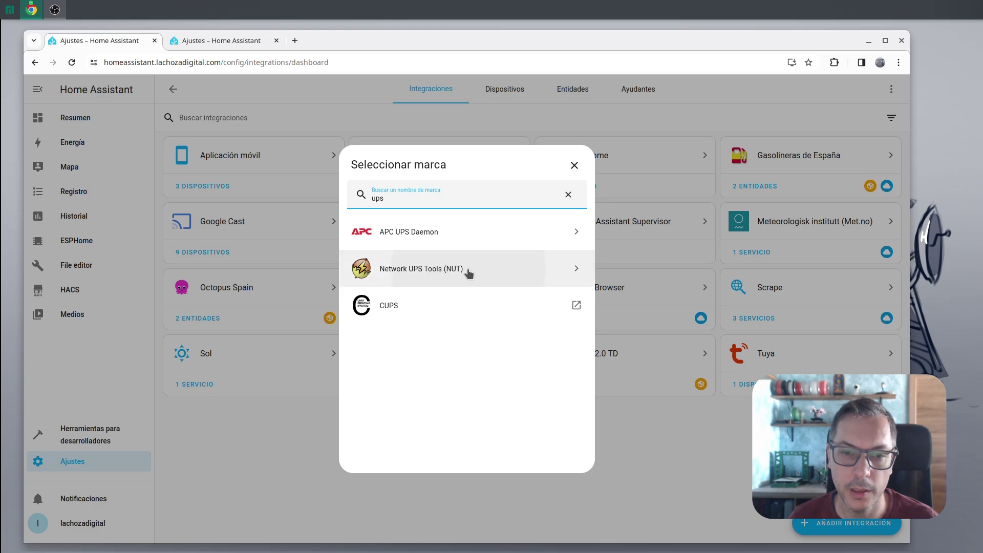
left_click(467, 268)
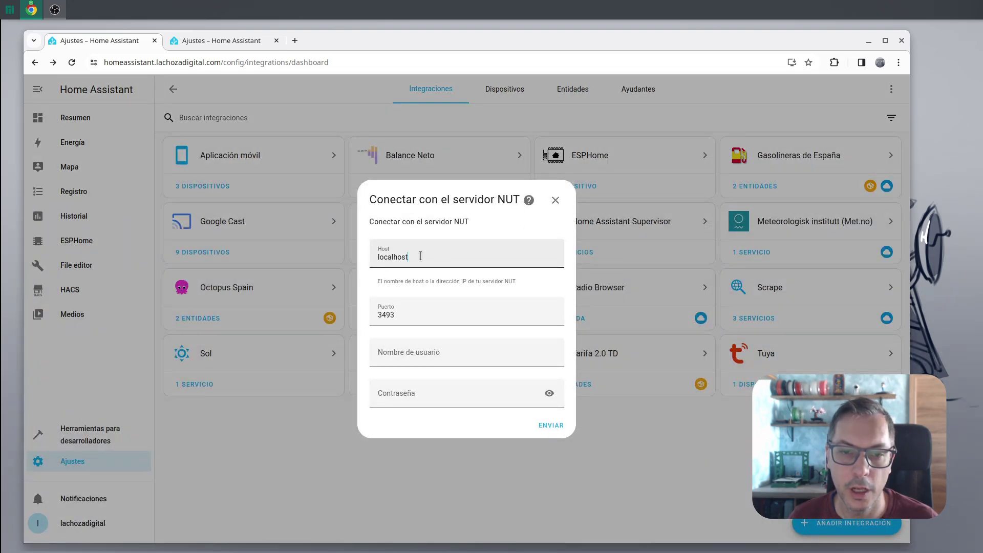
Connect it to host a0d7b954-nut with the NUT username and password, and finish setup.
double_click(421, 256)
key("ctrl+v")
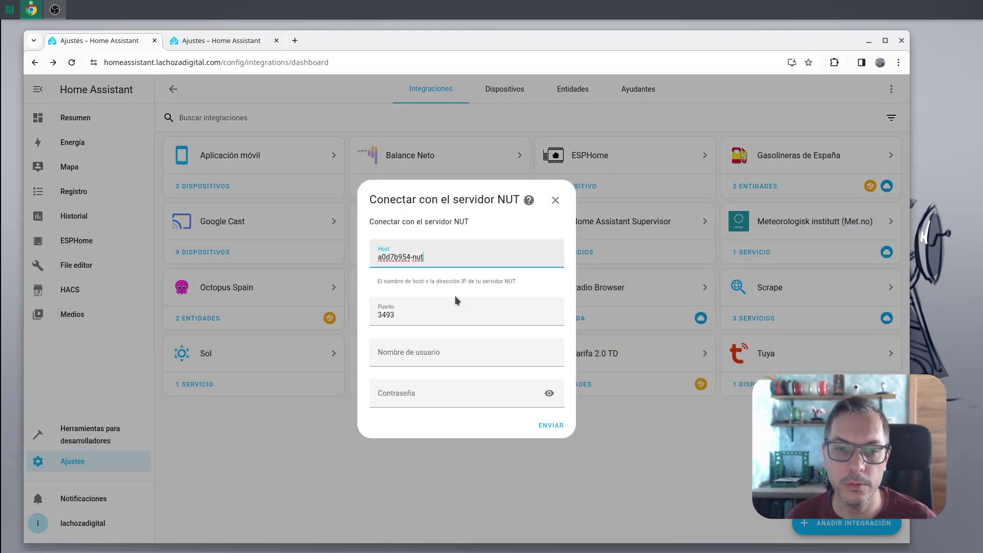
left_click(414, 356)
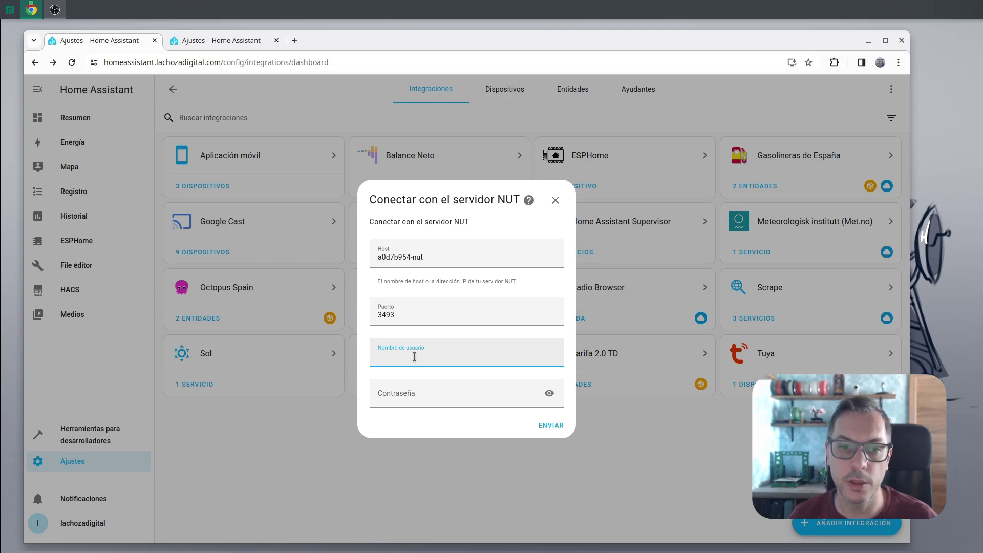
type("ch")
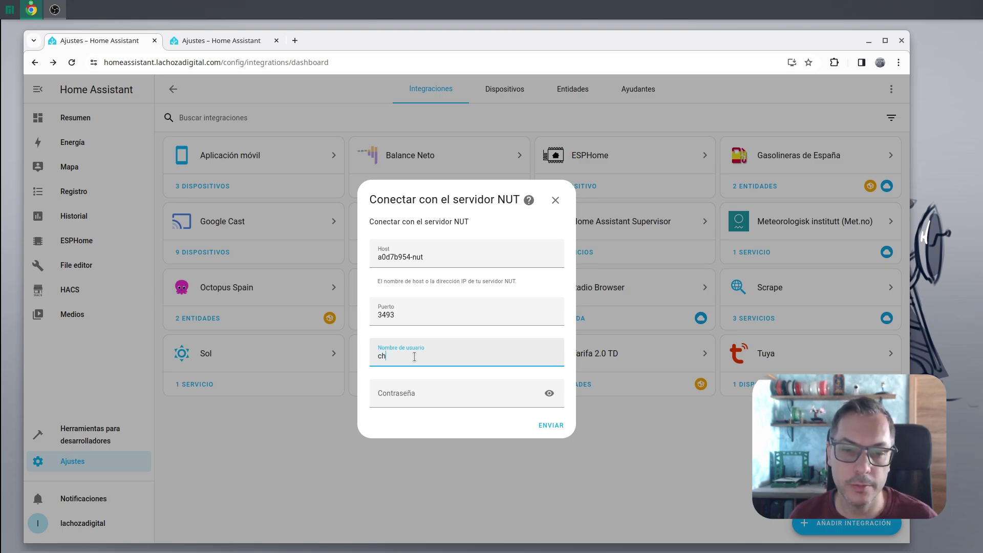
type("oza")
key("Tab")
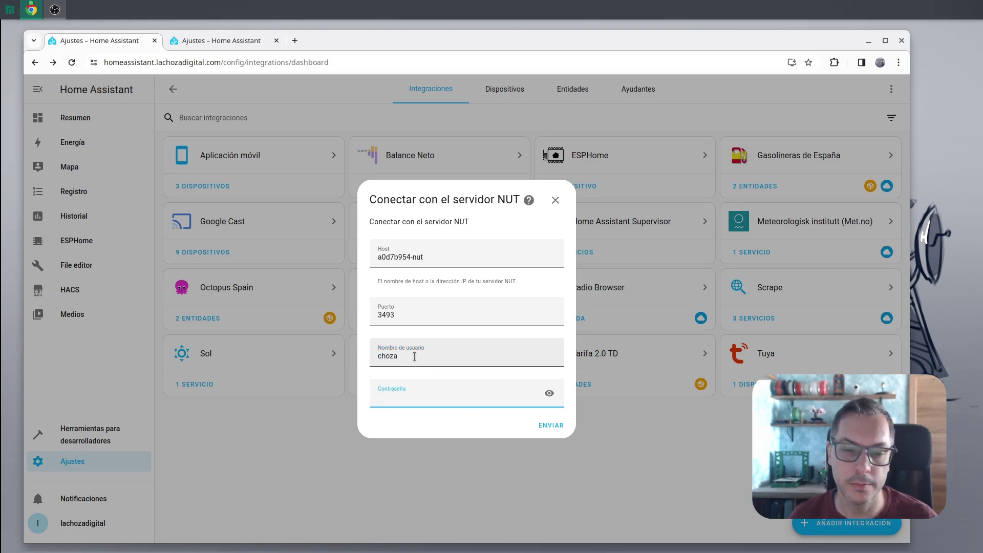
key("ctrl+v")
left_click(559, 427)
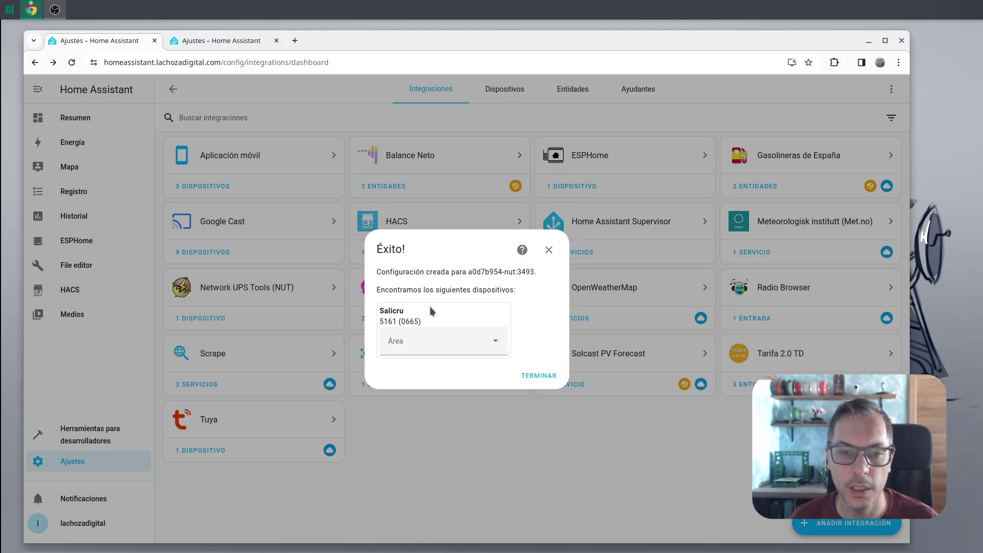
left_click(540, 379)
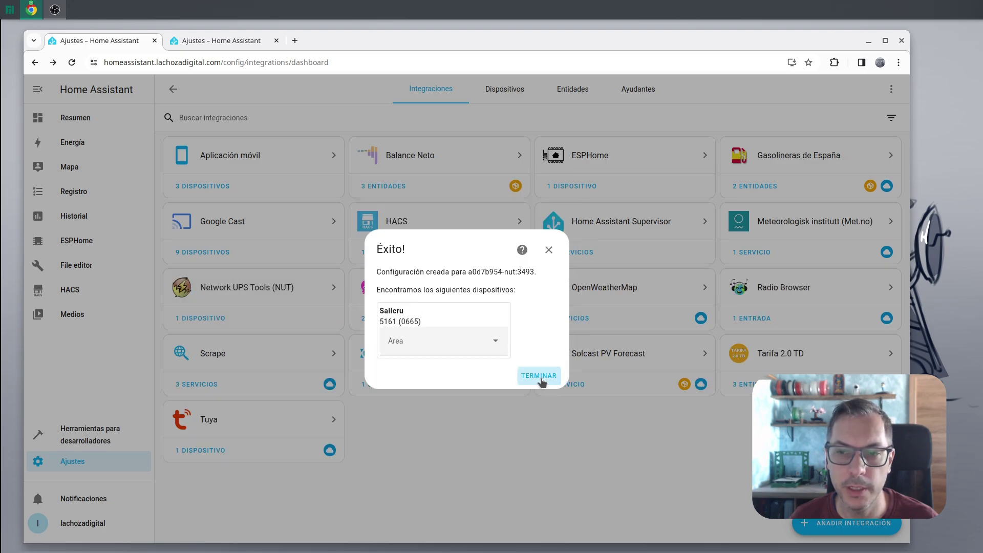
left_click(252, 288)
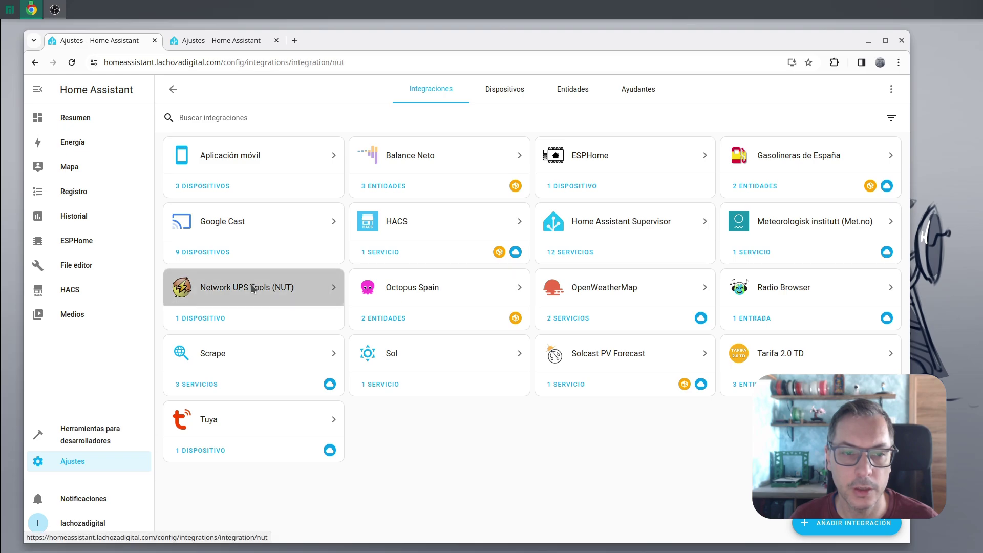
Check the Salicru UPS device page showing Online at 100% battery, then return to Settings.
left_click(460, 176)
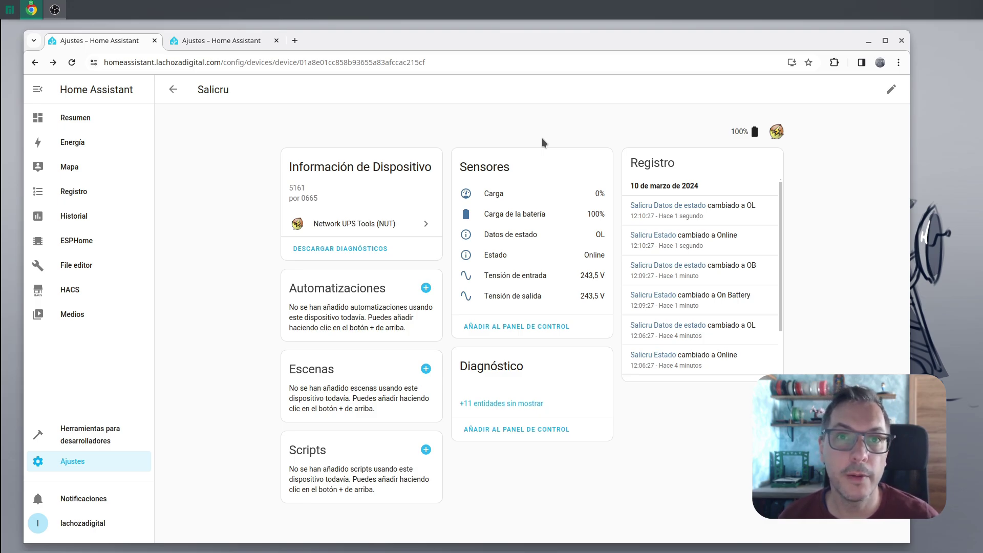
left_click(83, 461)
Create a new blank automation and add an entity state trigger.
left_click(485, 205)
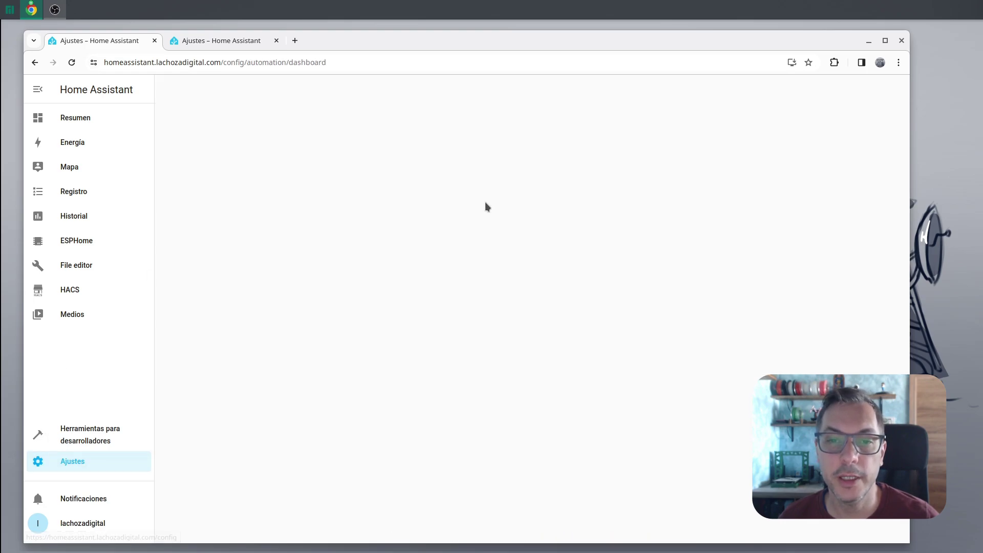
left_click(860, 533)
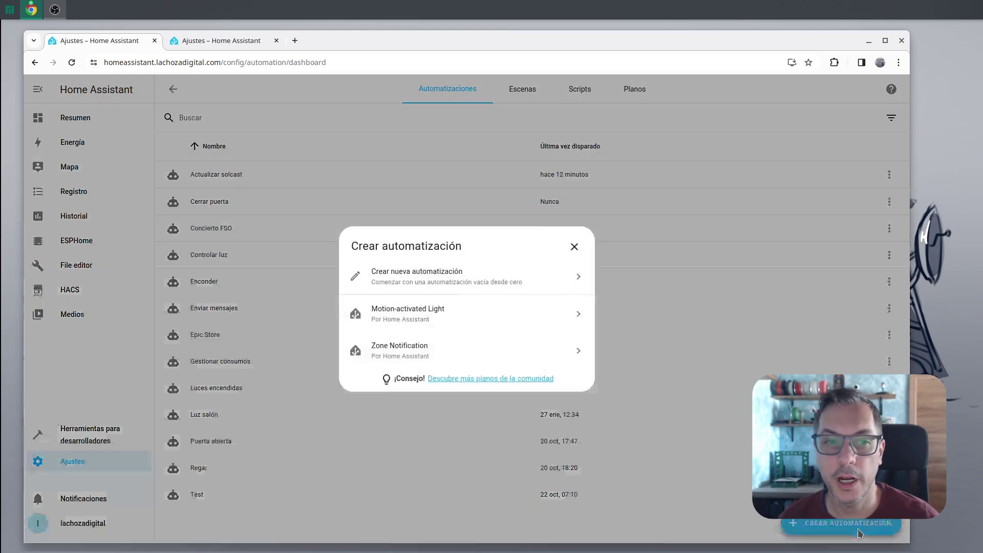
left_click(432, 279)
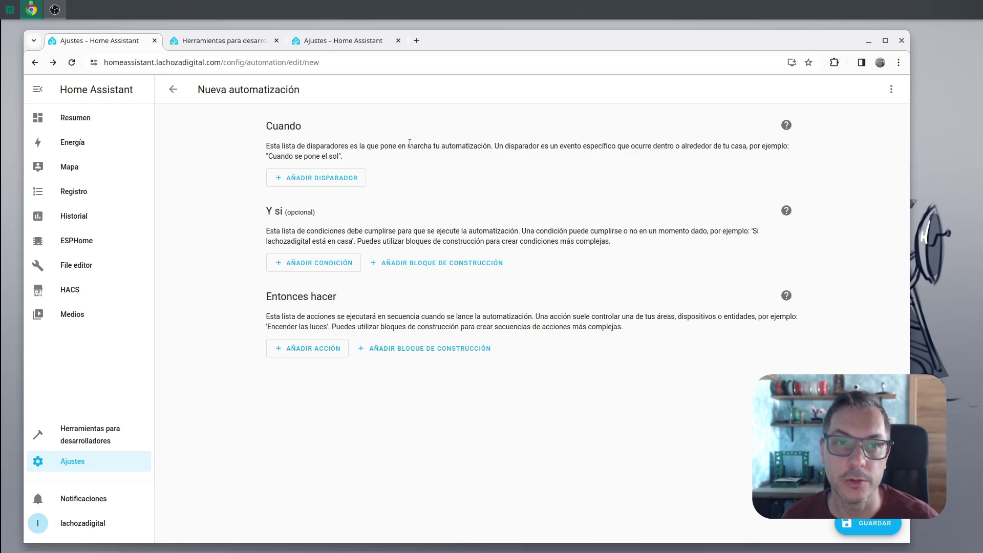
left_click(340, 179)
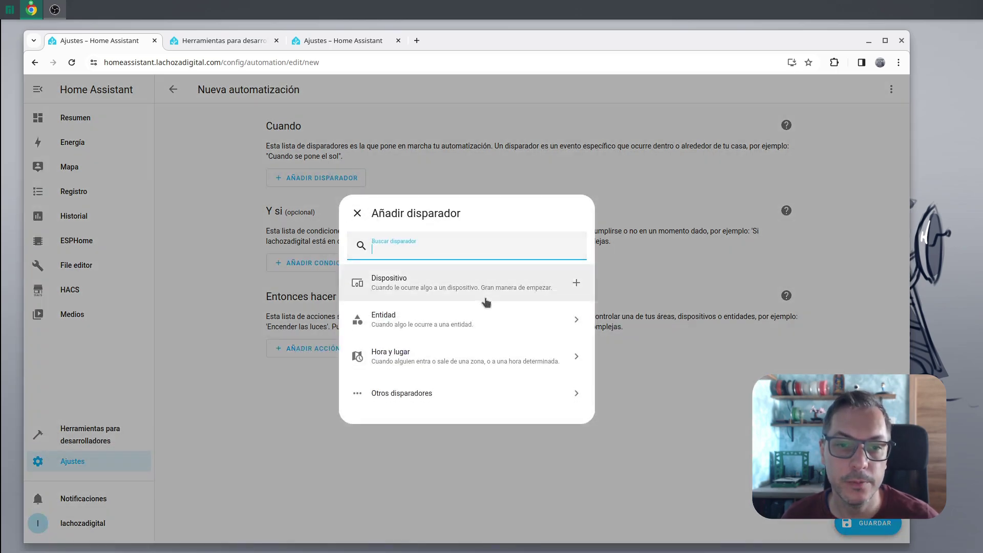
left_click(406, 316)
left_click(397, 282)
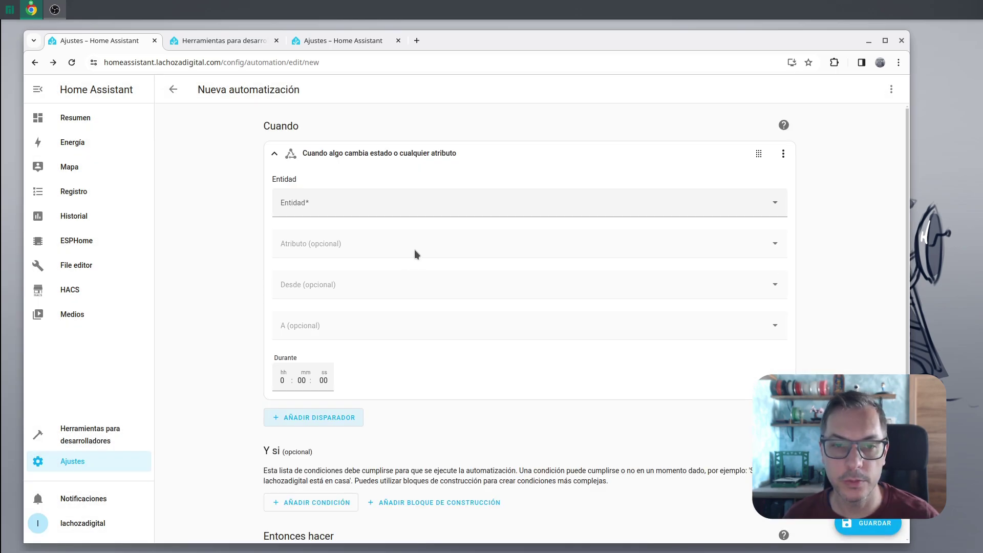
Set the trigger to Salicru Estado changing from Online to On Battery.
left_click(344, 203)
type("salicr")
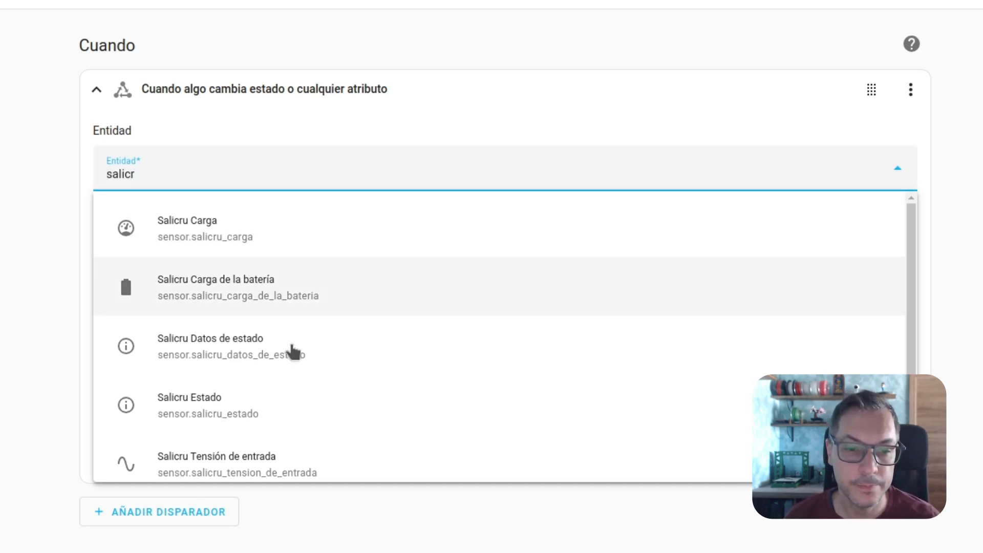
left_click(252, 412)
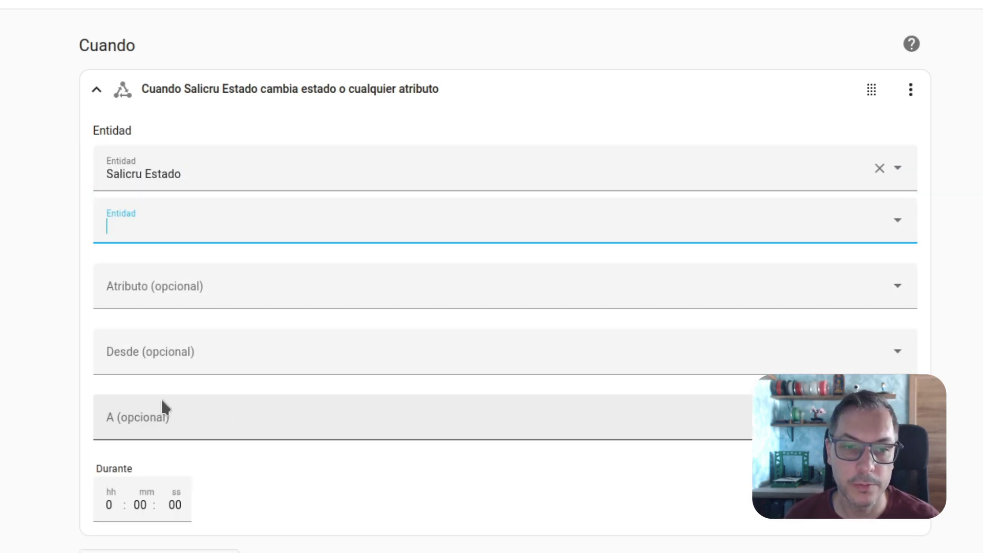
left_click(157, 351)
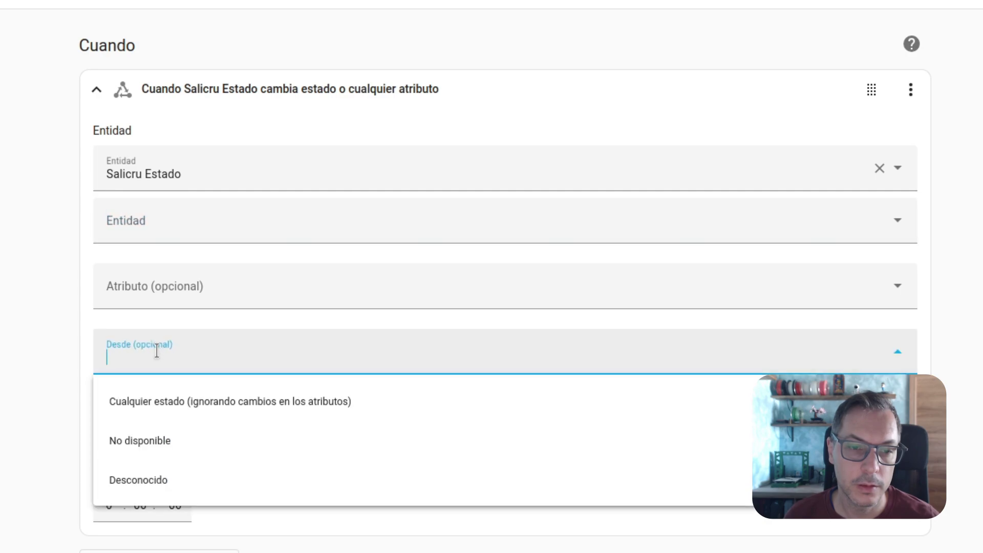
type("Online")
key("Tab")
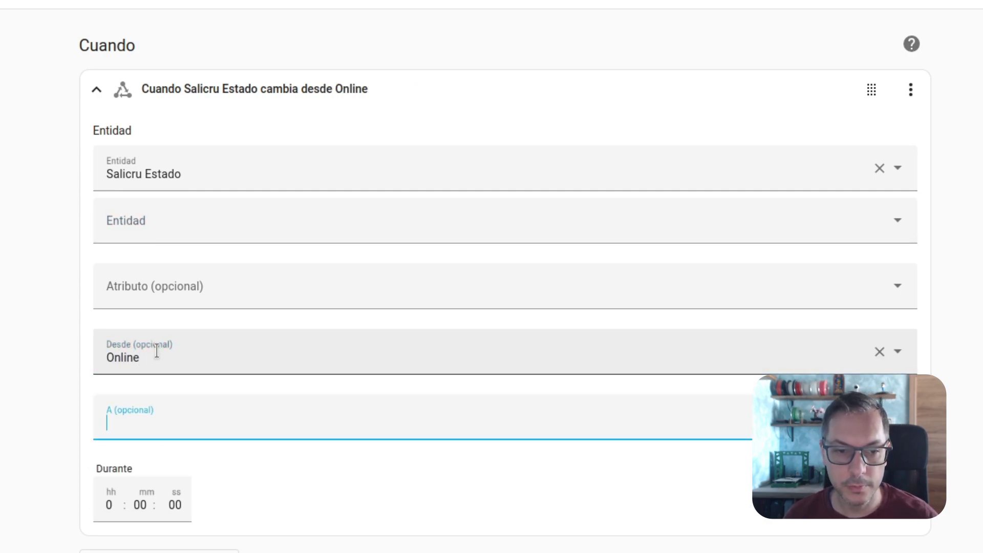
type("On Batter")
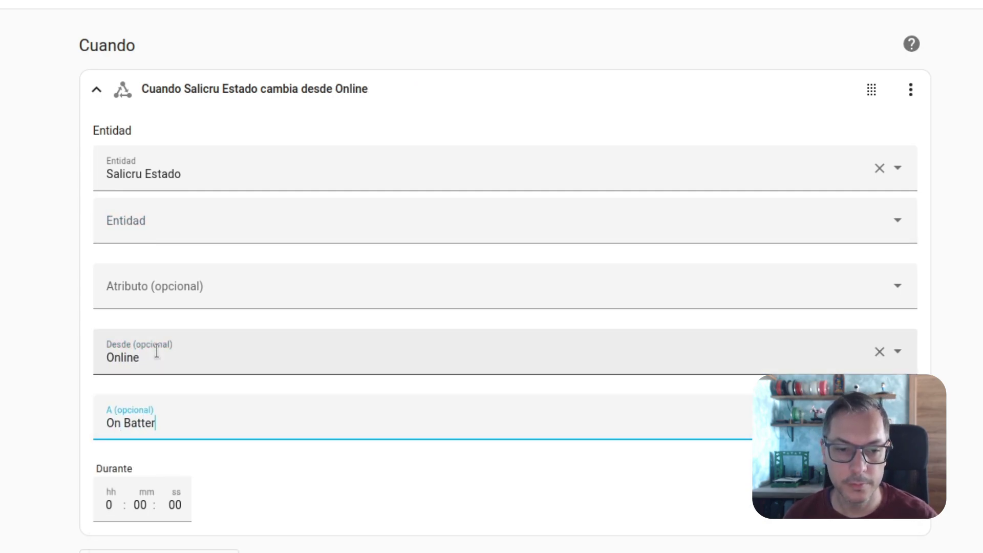
type("y")
key("Tab")
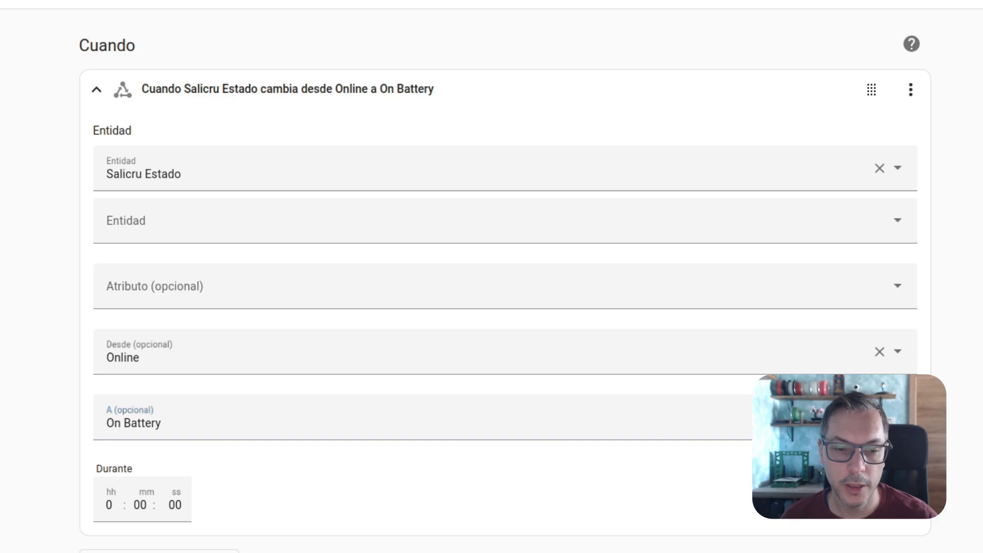
left_click(158, 551)
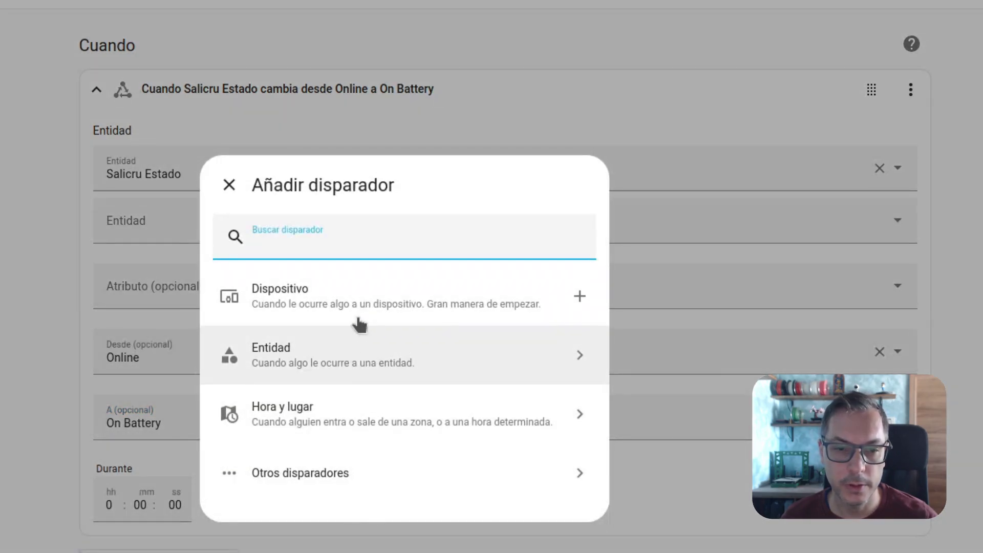
Add another state trigger for the Salicru Estado entity.
left_click(343, 348)
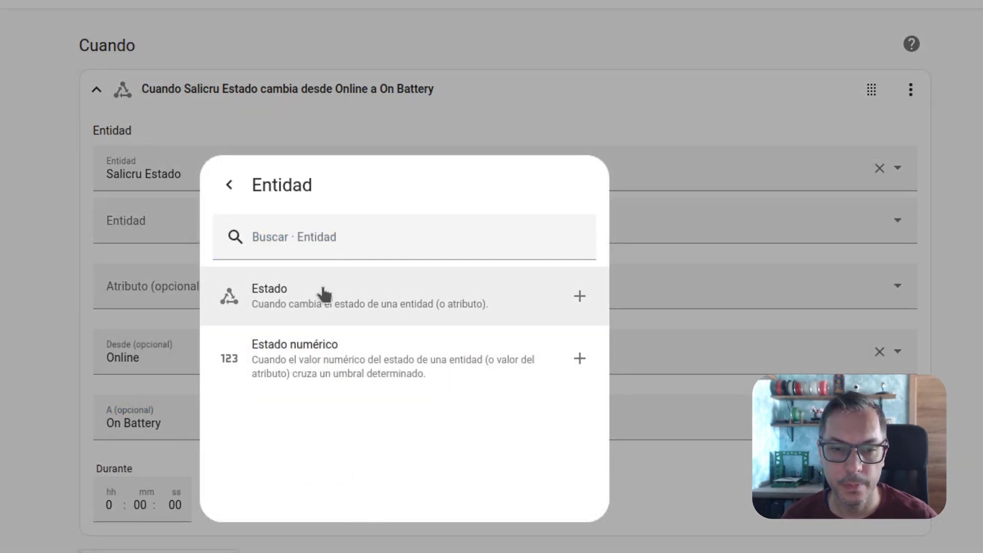
left_click(320, 292)
left_click(159, 69)
type("Salic")
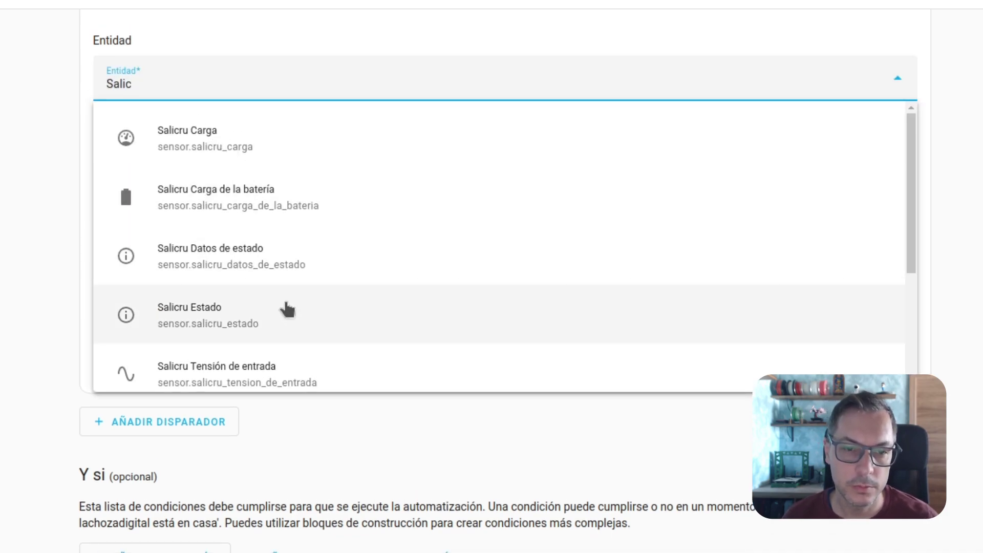
left_click(282, 310)
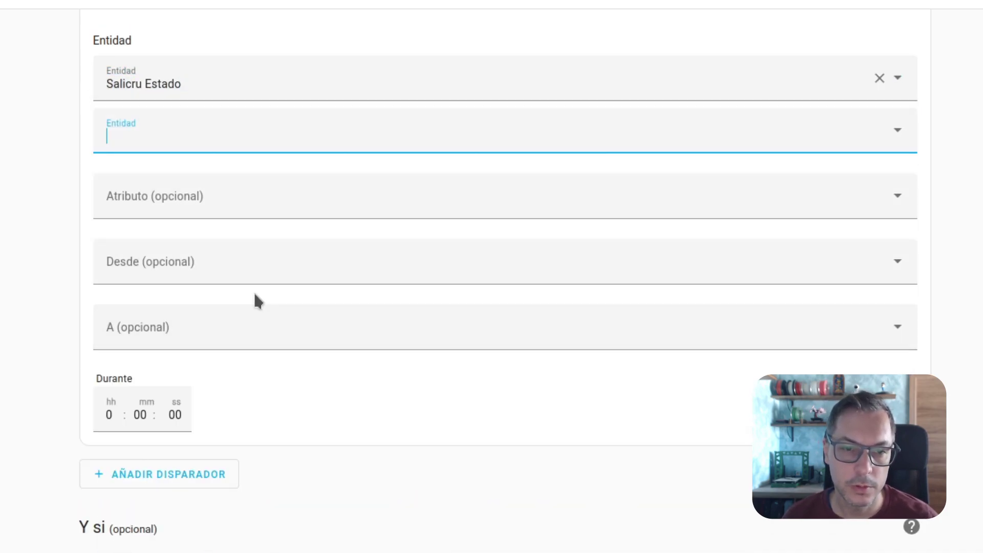
Make it fire when the state changes from On Battery to Online.
left_click(172, 264)
type("On Battery")
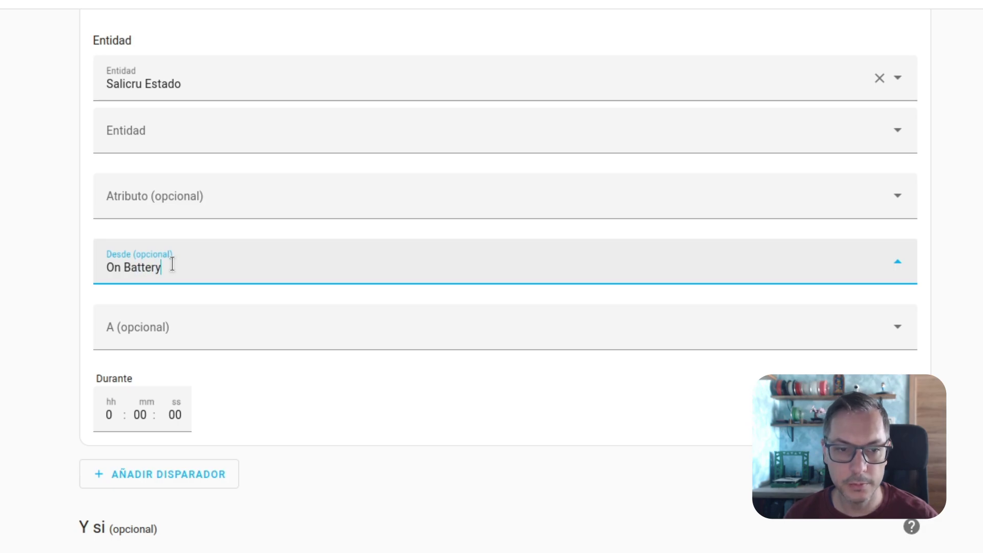
key("Tab")
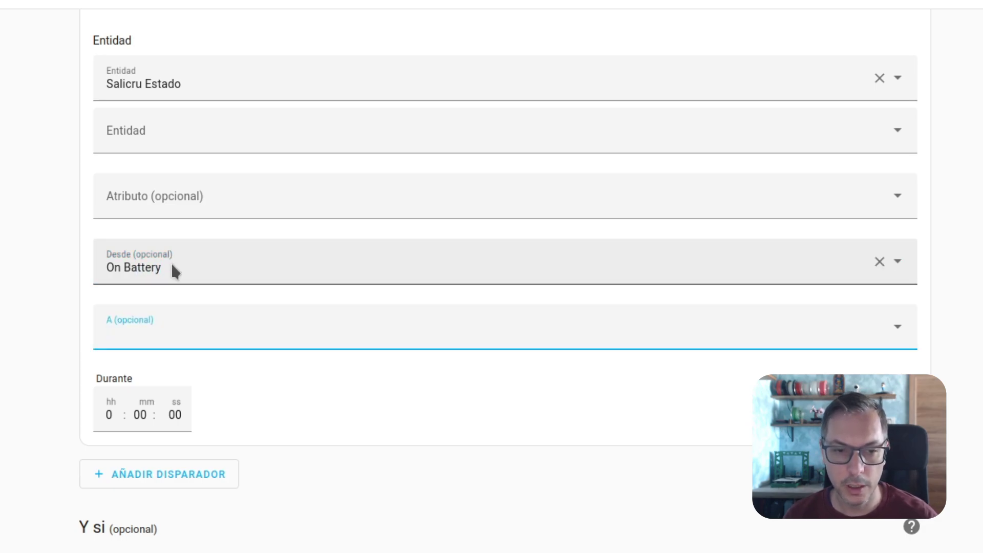
type("Online")
left_click(601, 489)
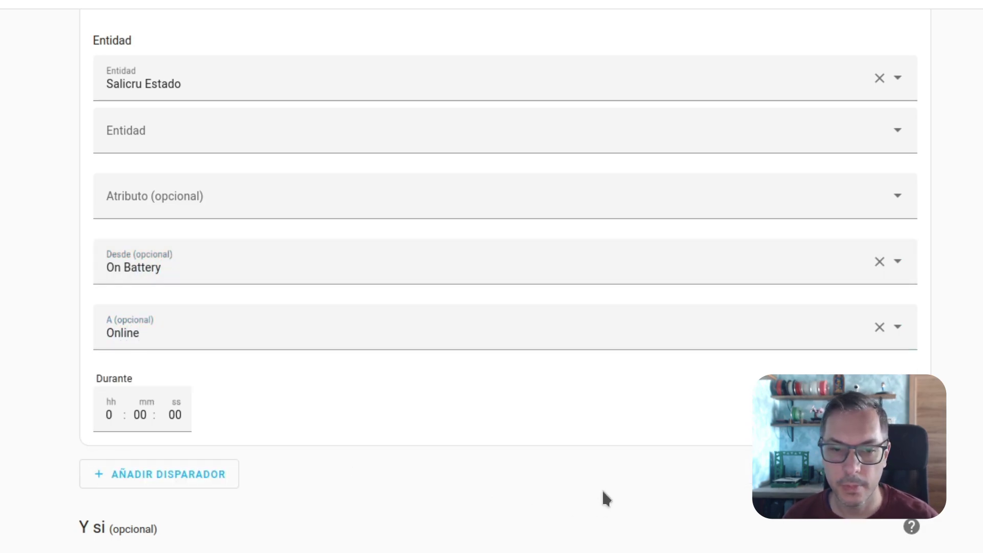
scroll(615, 463, "up", 5)
scroll(631, 333, "up", 5)
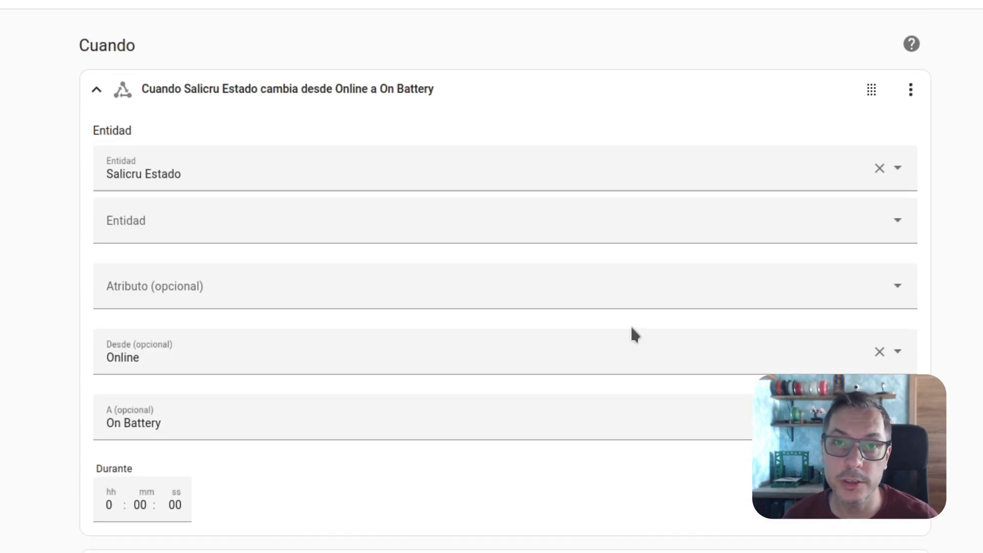
Edit the Online-to-On Battery trigger as YAML, adding variable mensaje: 'Se ha ido la luz'.
left_click(910, 89)
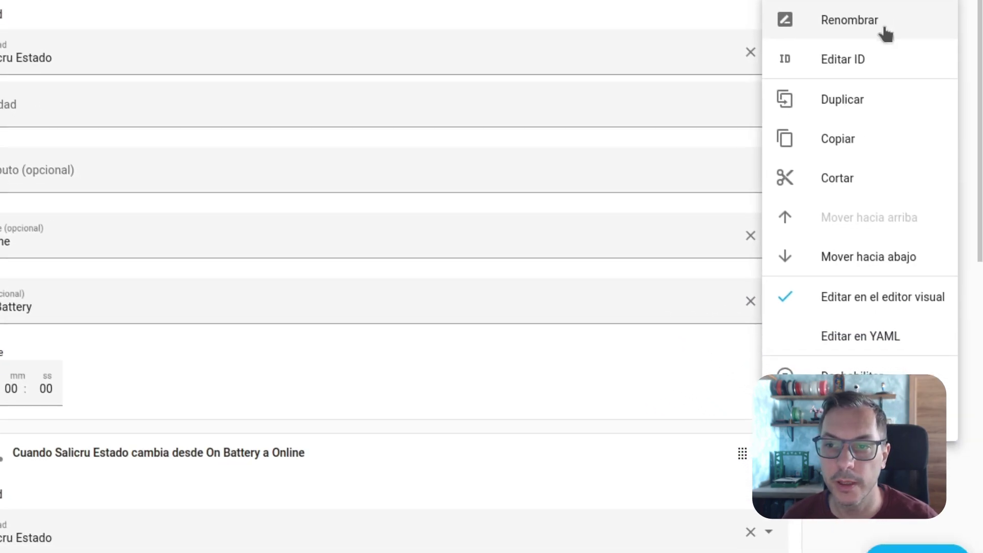
left_click(877, 339)
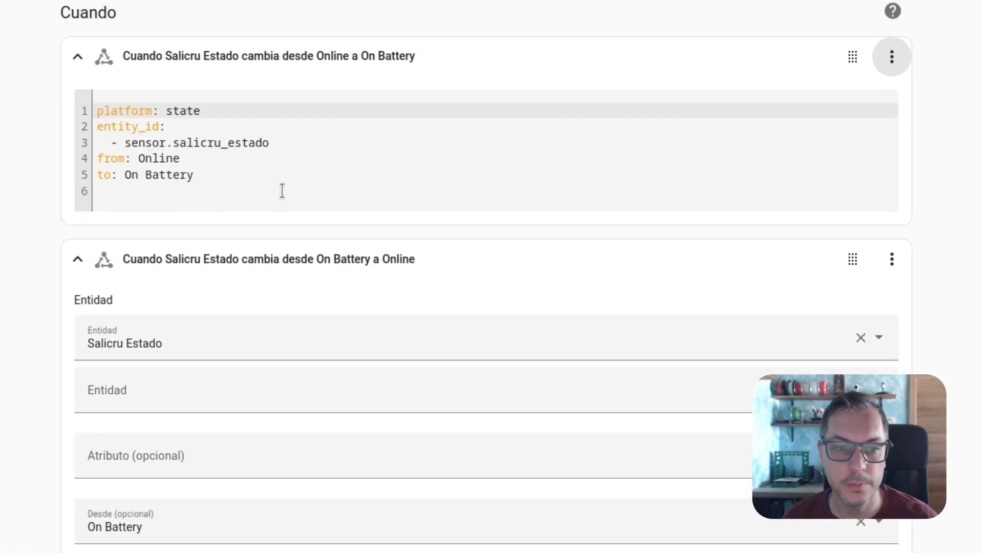
left_click(171, 108)
type("v")
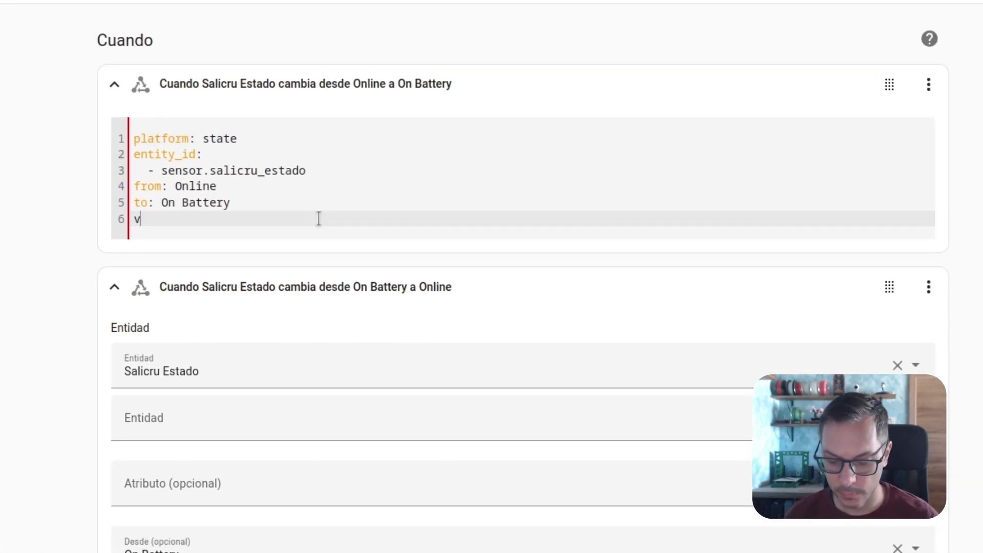
type("ariables:")
key("Return")
type("m")
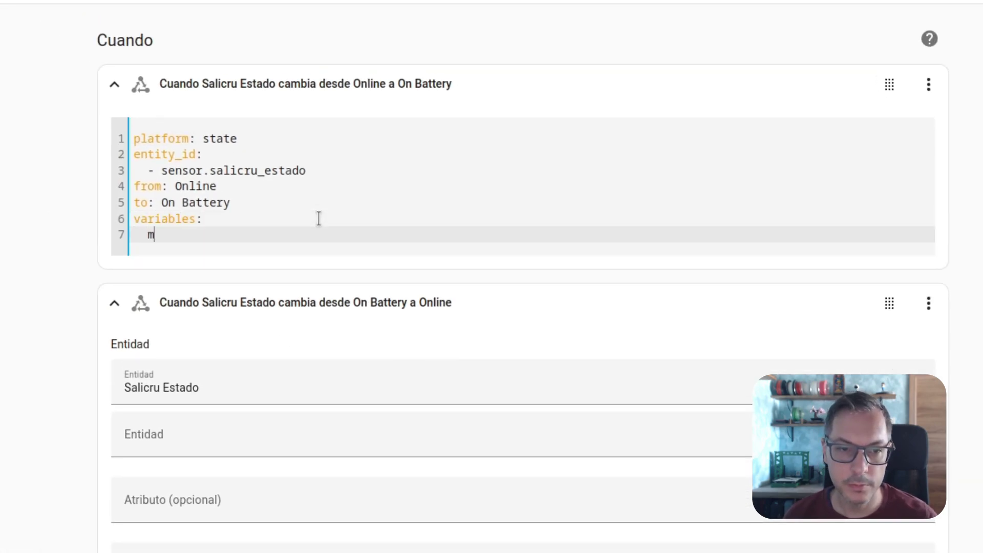
type("ensaje: ")
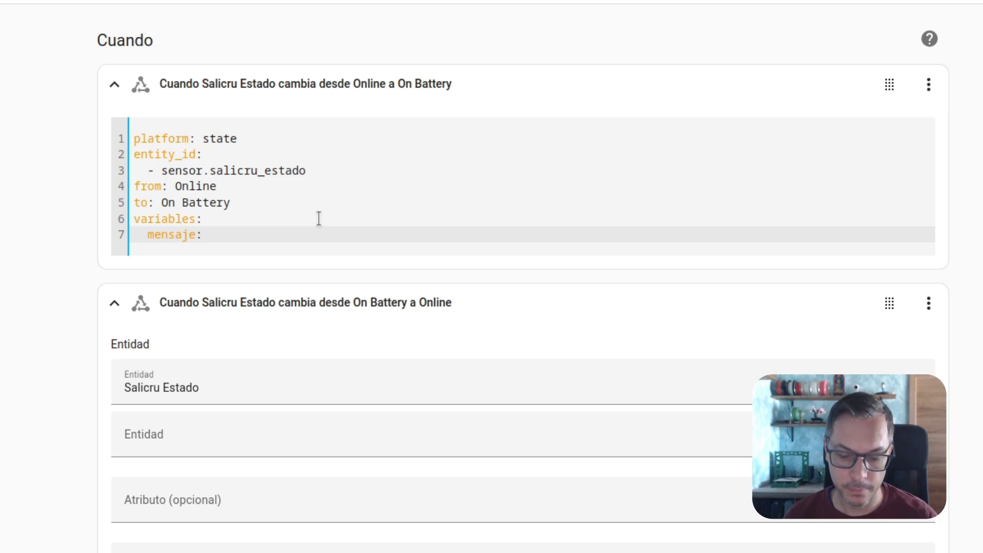
type("Se ha ido la l")
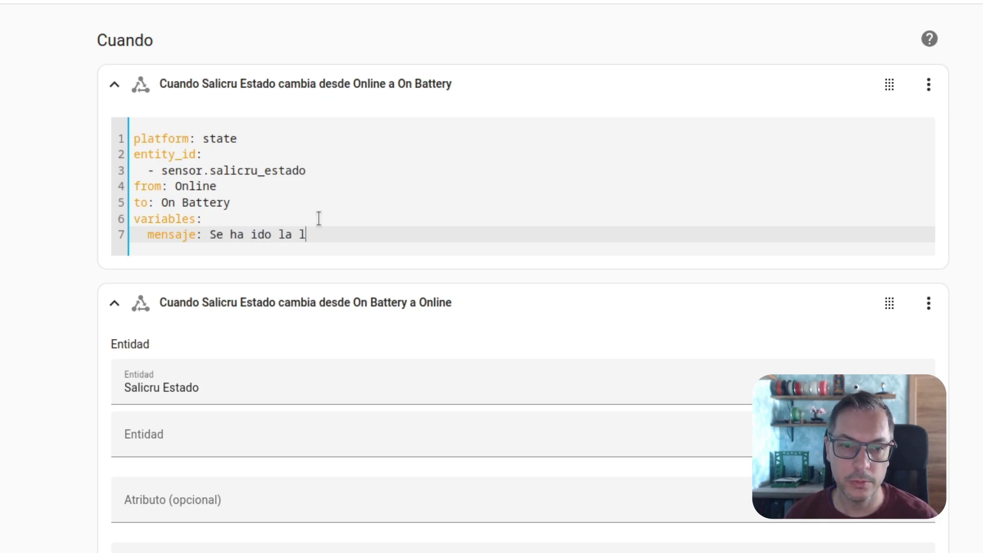
type("uz")
scroll(364, 478, "down", 3)
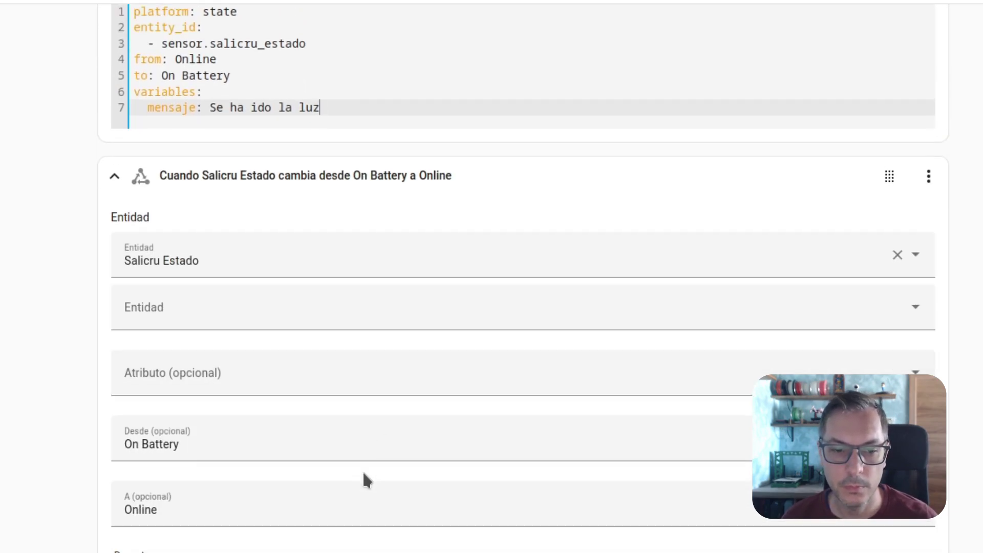
scroll(316, 496, "up", 2)
scroll(315, 496, "down", 3)
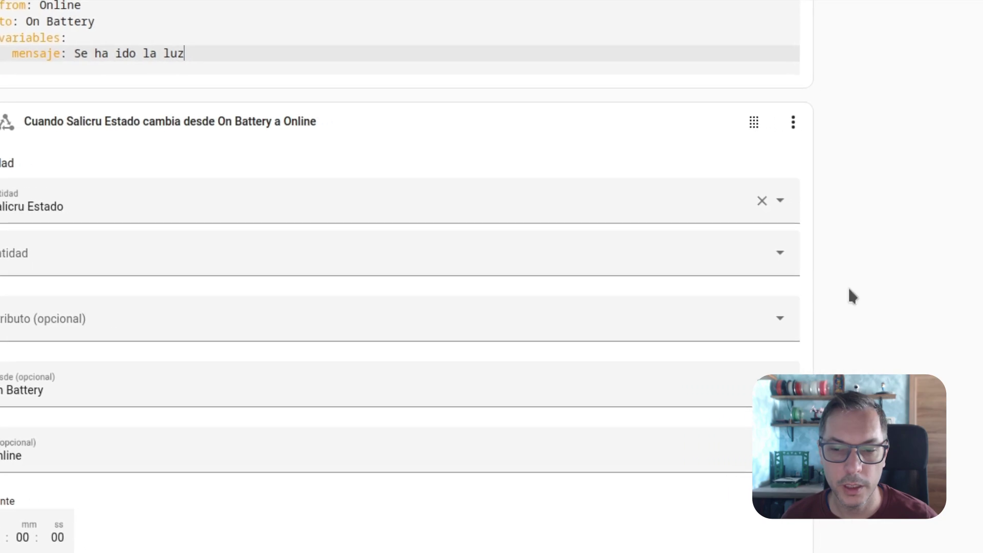
Edit the On Battery-to-Online trigger as YAML, adding variable mensaje: 'Ha vuelto la luz'.
left_click(778, 123)
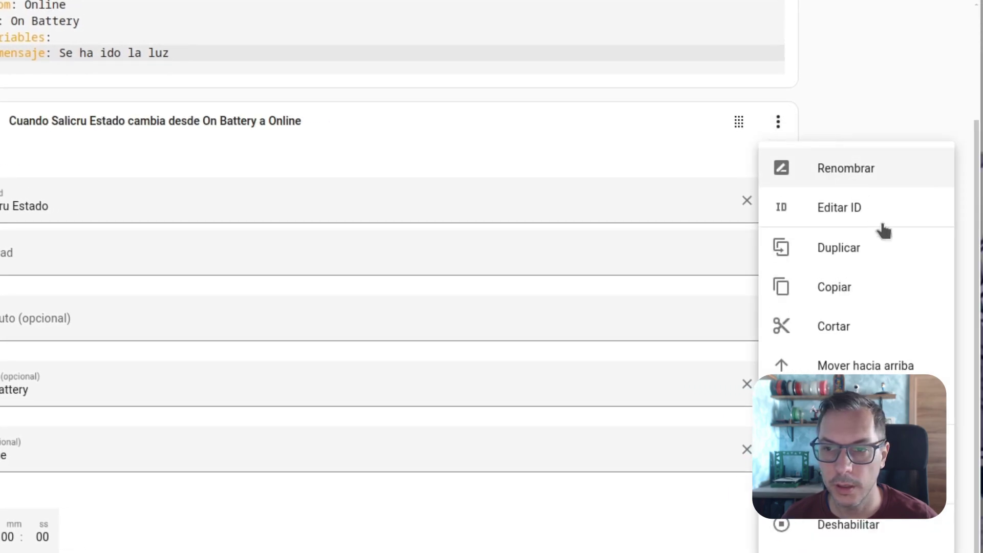
left_click(839, 446)
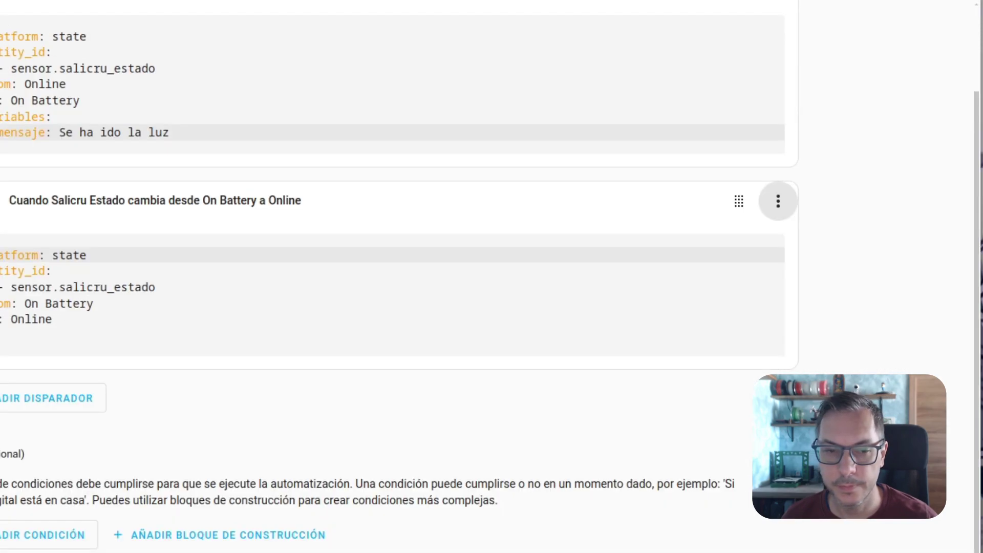
key("Return")
type("variables:")
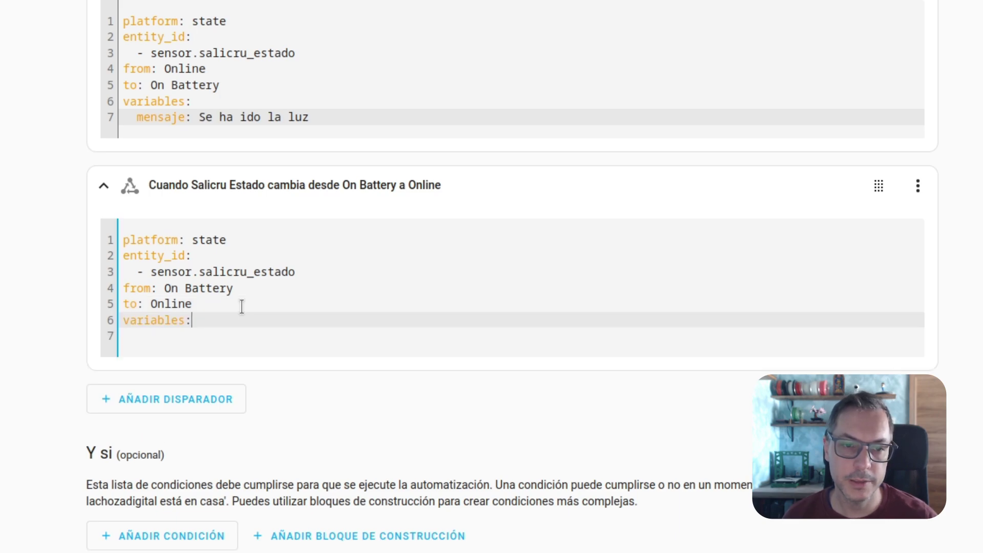
key("Return")
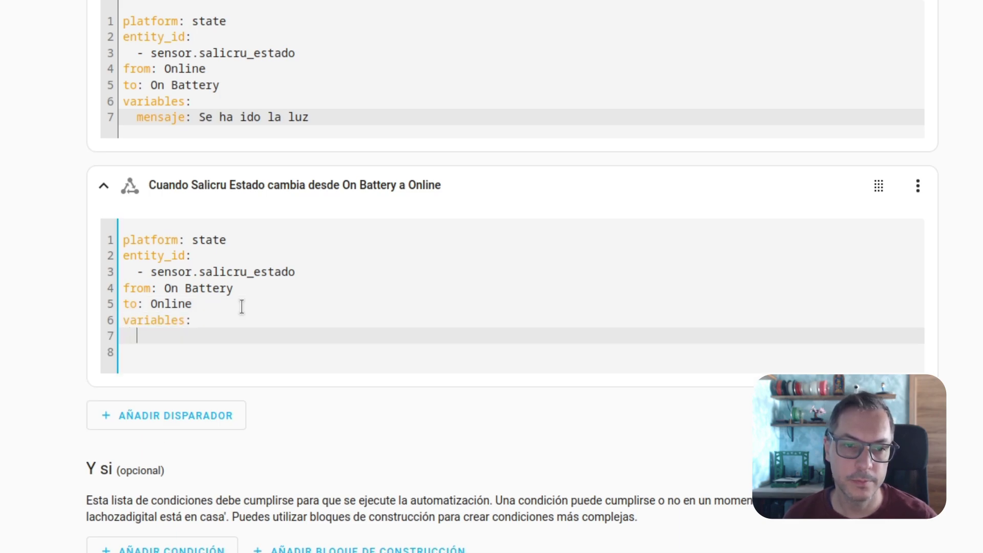
type("mensaje: Ha vuelto la luz")
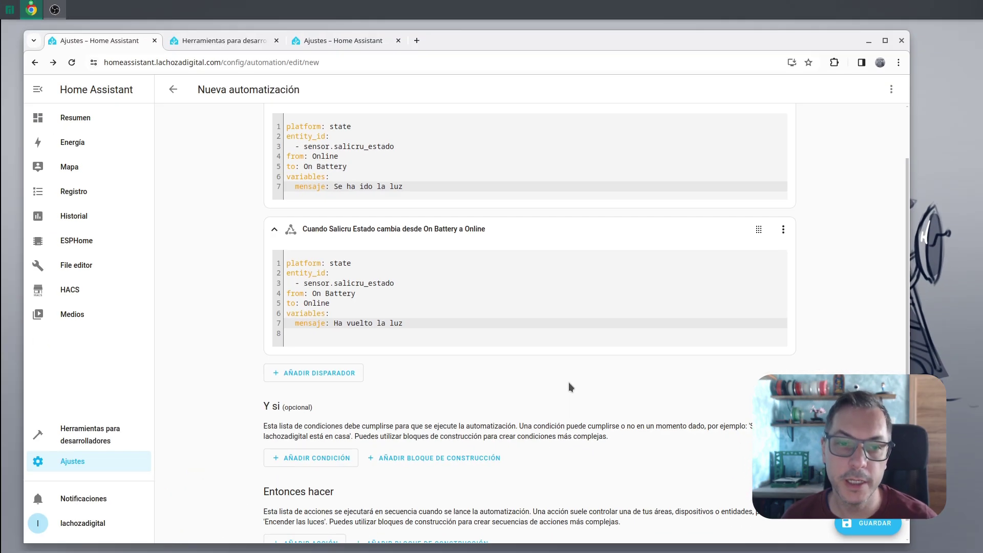
scroll(589, 371, "down", 1)
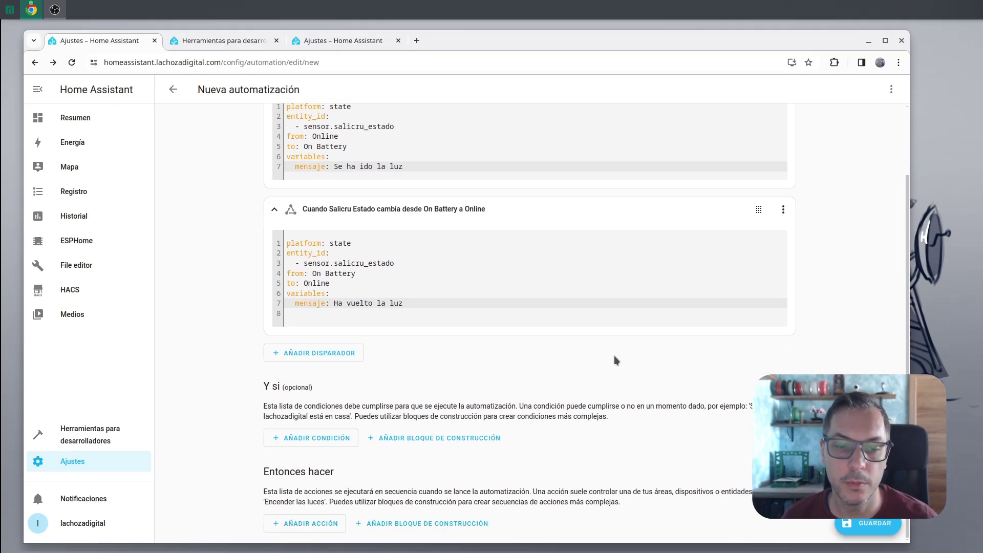
Add a notify.miguel_telegram action whose message is '{{ mensaje }}'.
left_click(307, 531)
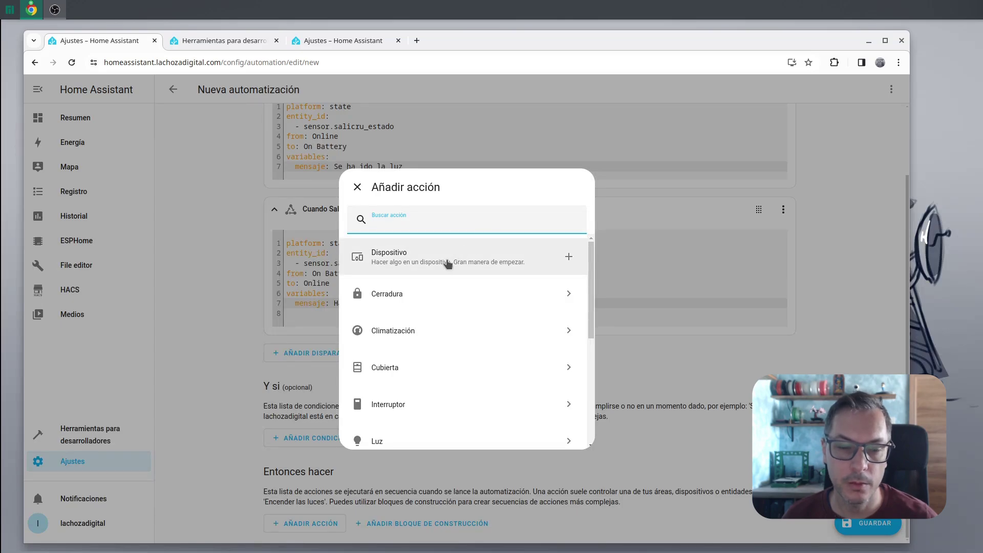
type("tel")
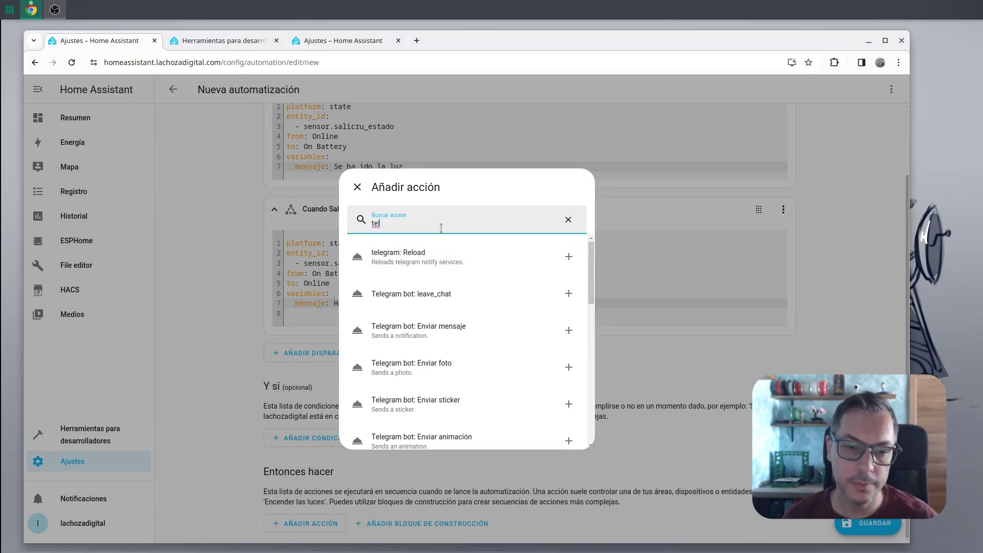
key("BackSpace")
key("BackSpace")
key("BackSpace")
type("miguel")
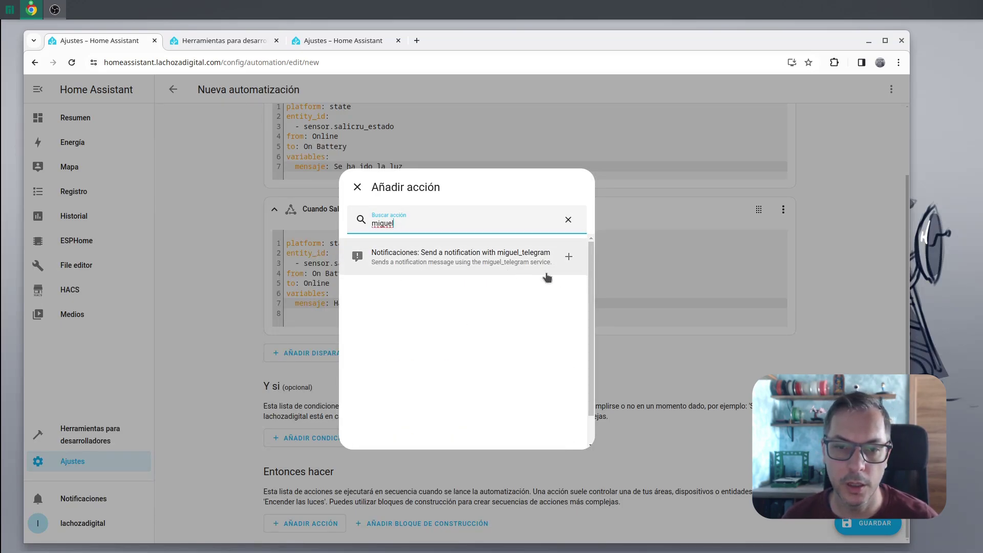
left_click(488, 264)
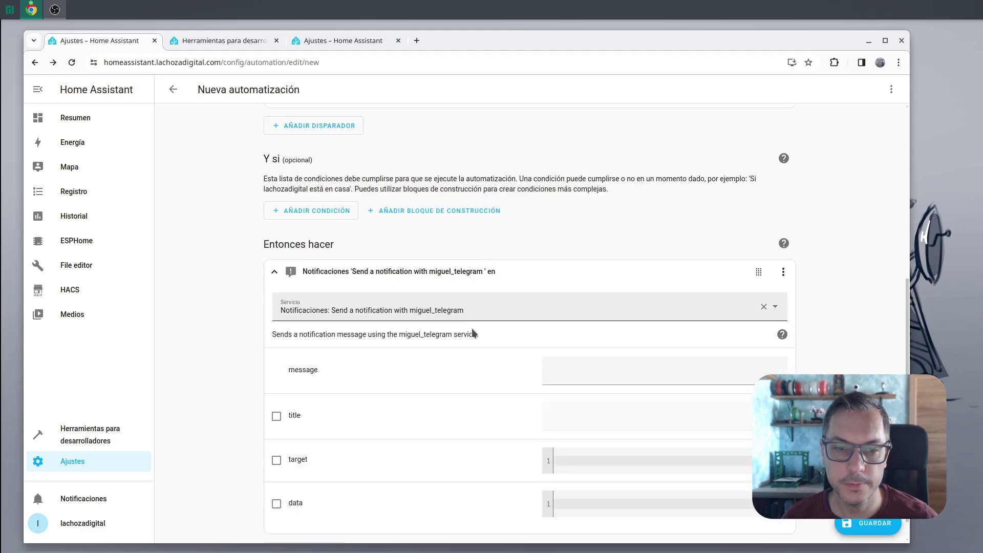
left_click(597, 344)
type("{{ mensaje }}\"")
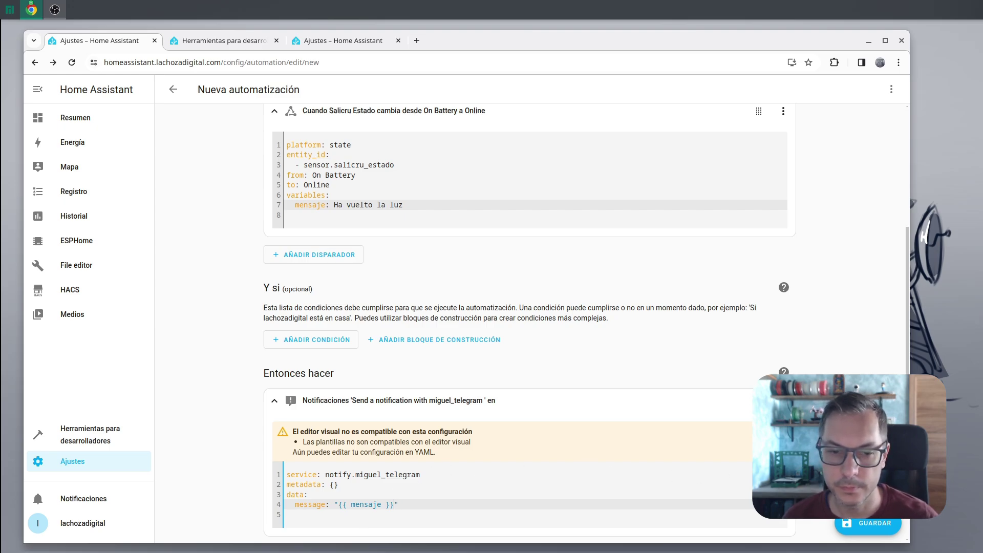
Save the new automation under the name SAI.
left_click(875, 524)
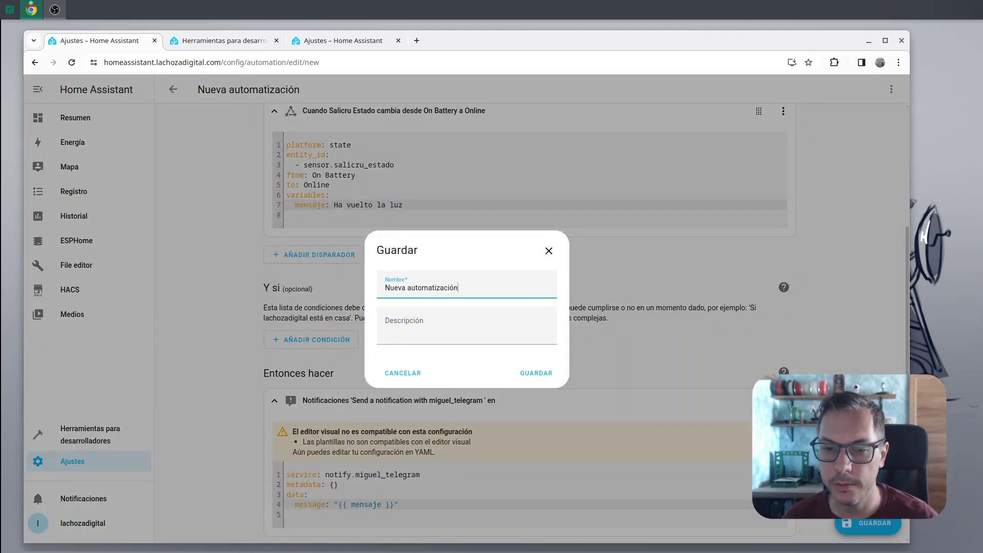
triple_click(449, 289)
type("SAI")
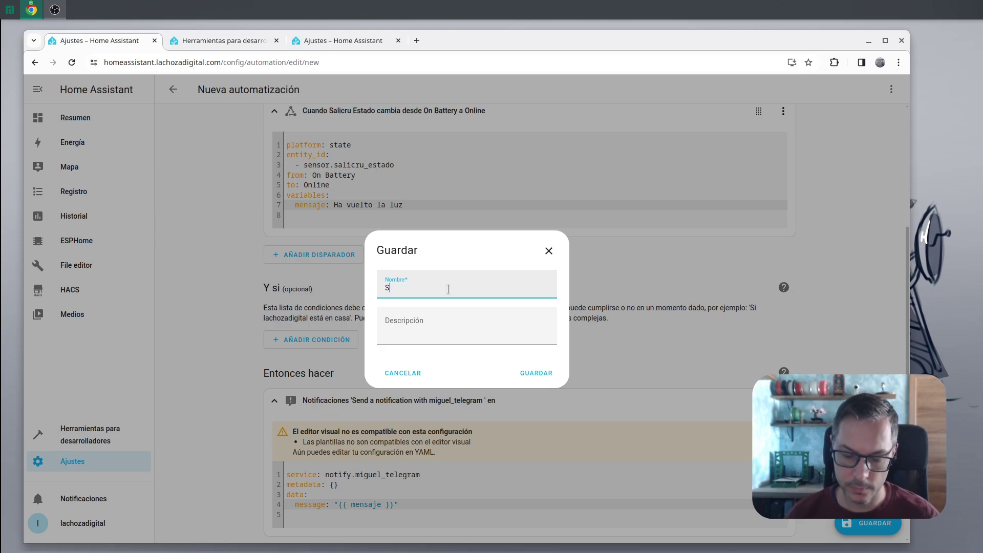
left_click(538, 373)
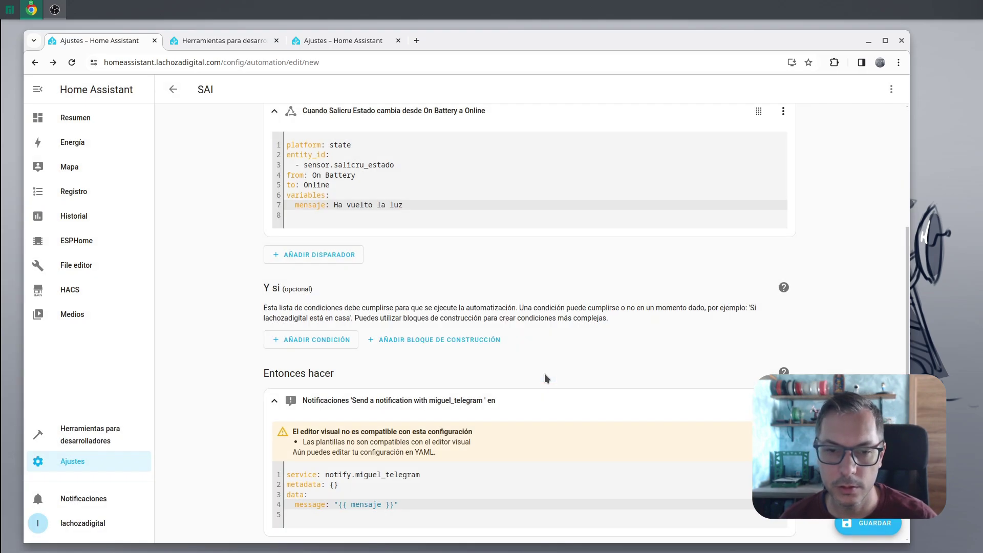
Open Telegram beside the browser and close the extra settings tab.
key("super+t")
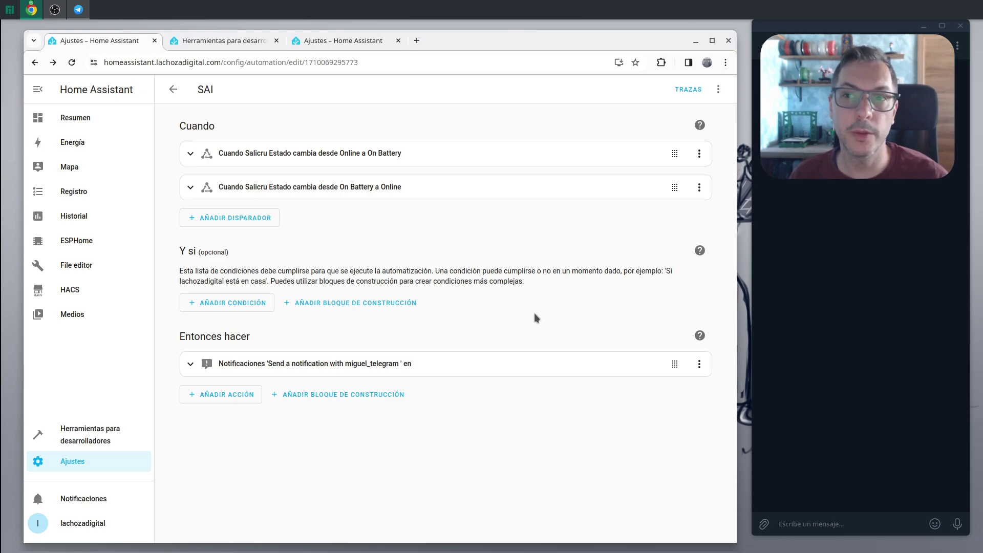
key("ctrl+w")
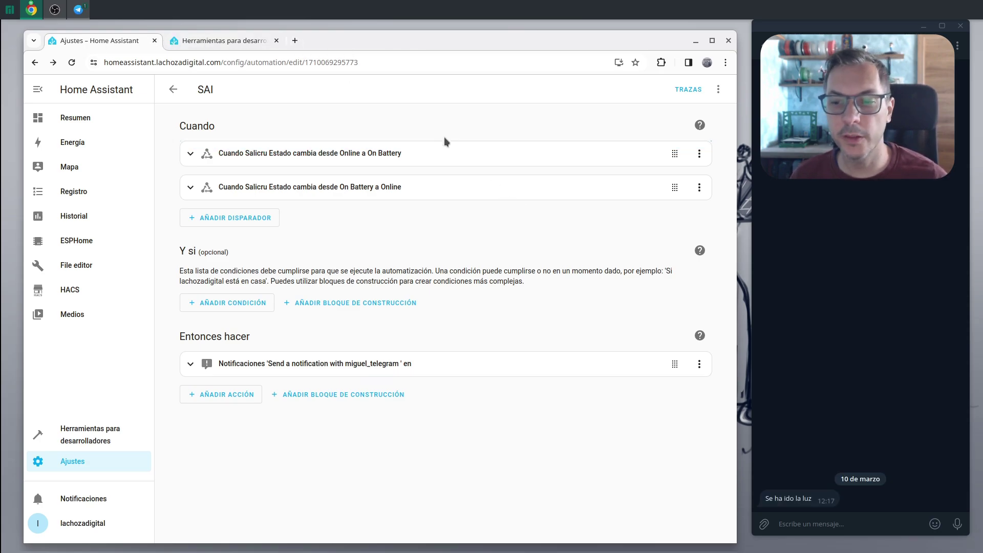
mouse_move(836, 503)
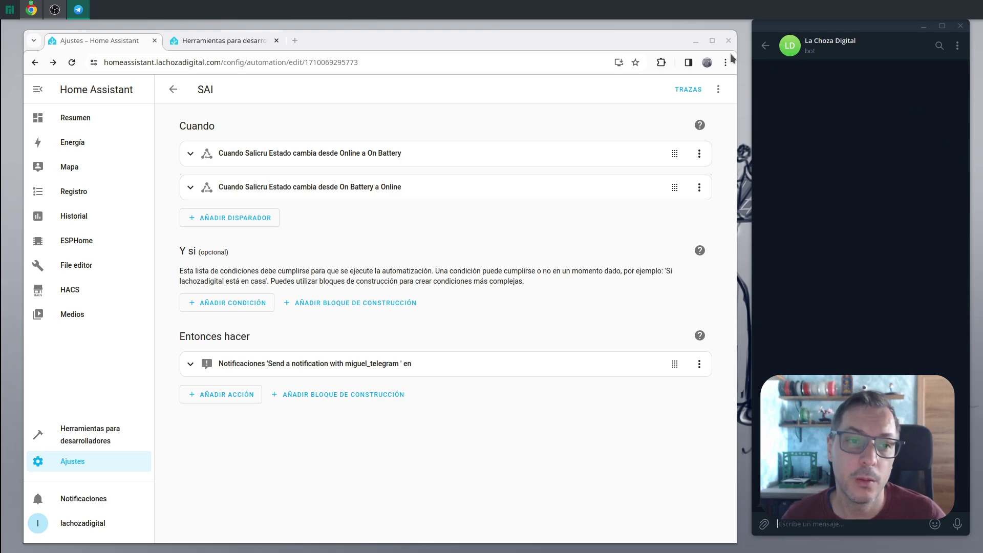
Add a numeric state trigger on the Salicru Carga de la batería entity.
left_click(250, 219)
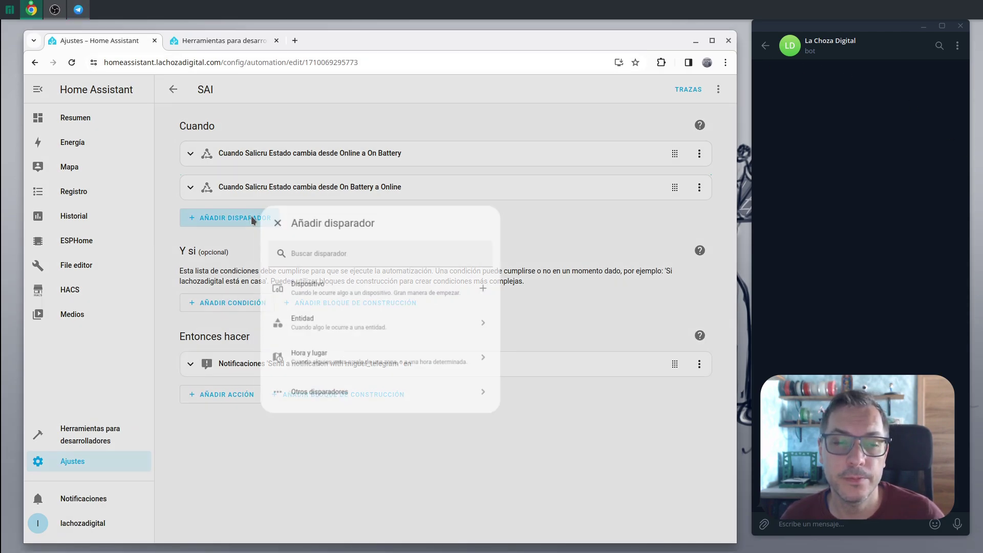
left_click(361, 315)
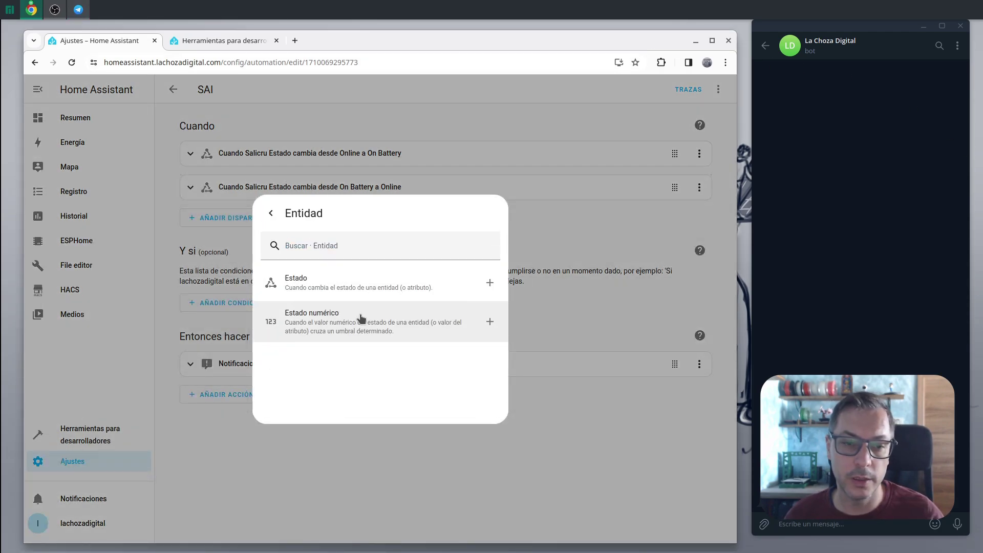
left_click(320, 323)
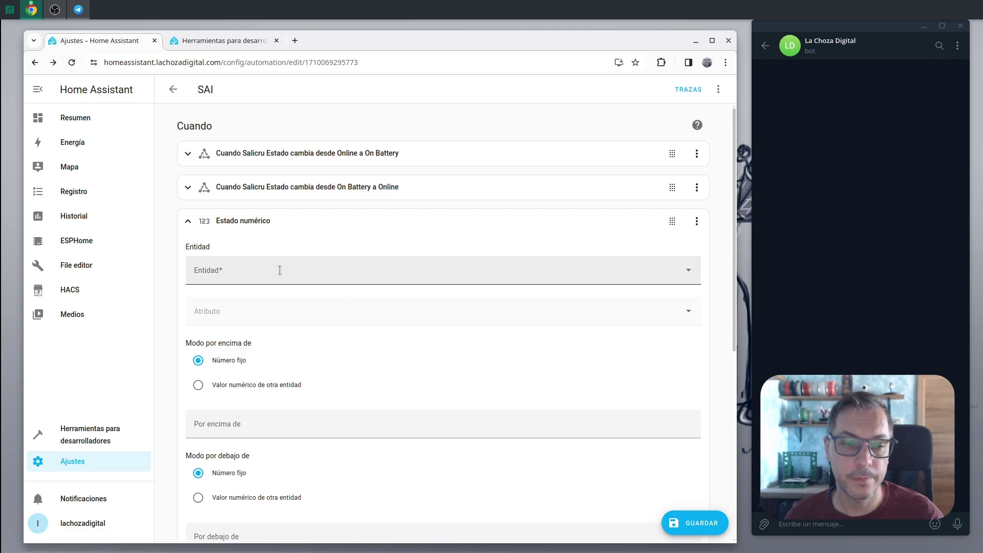
left_click(275, 271)
type("c")
key("BackSpace")
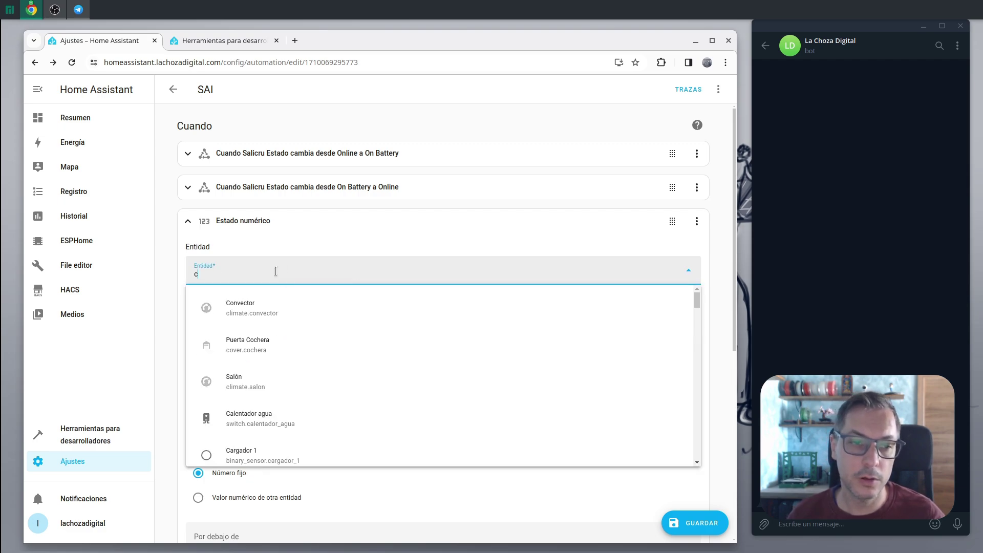
type("bateria")
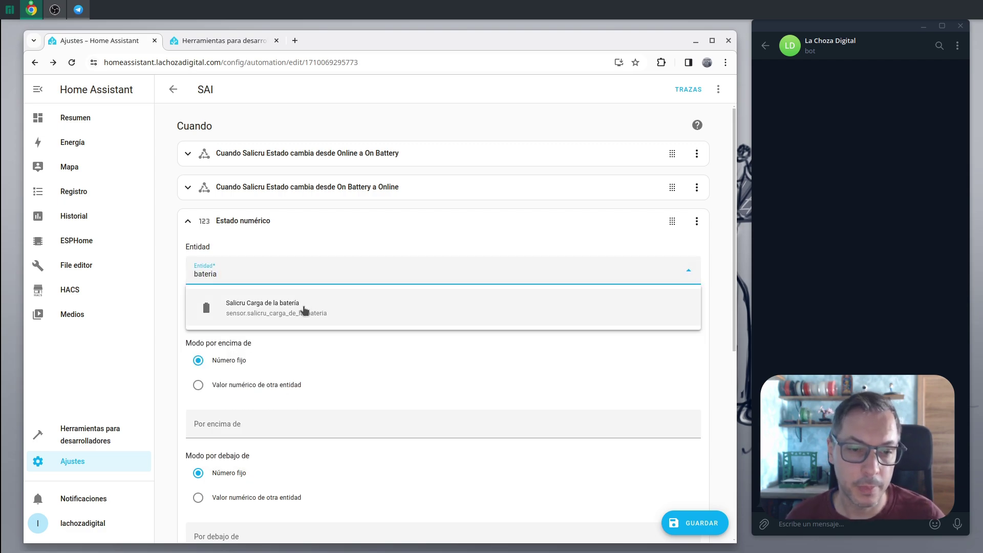
left_click(303, 308)
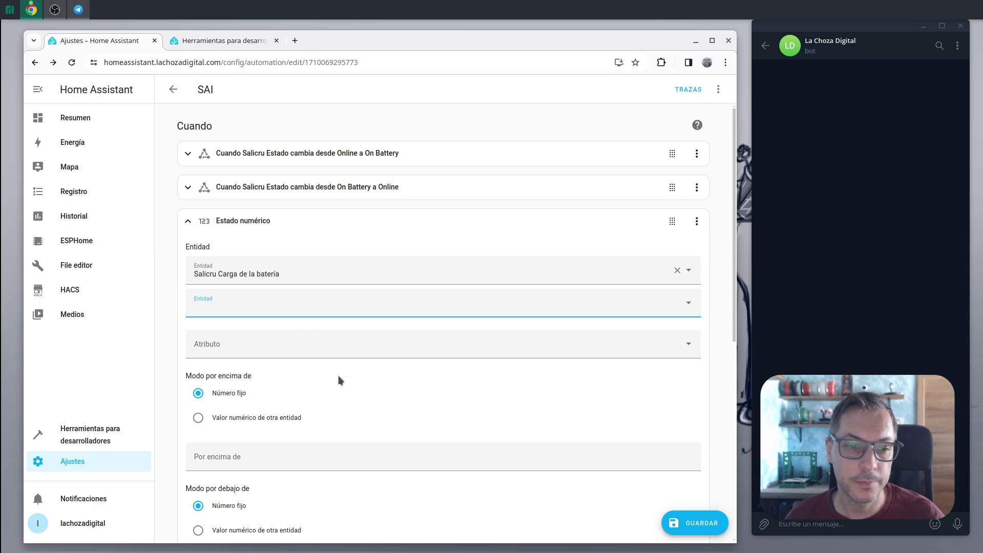
Set the trigger's 'Por debajo de' threshold to 10.
scroll(336, 377, "down", 3)
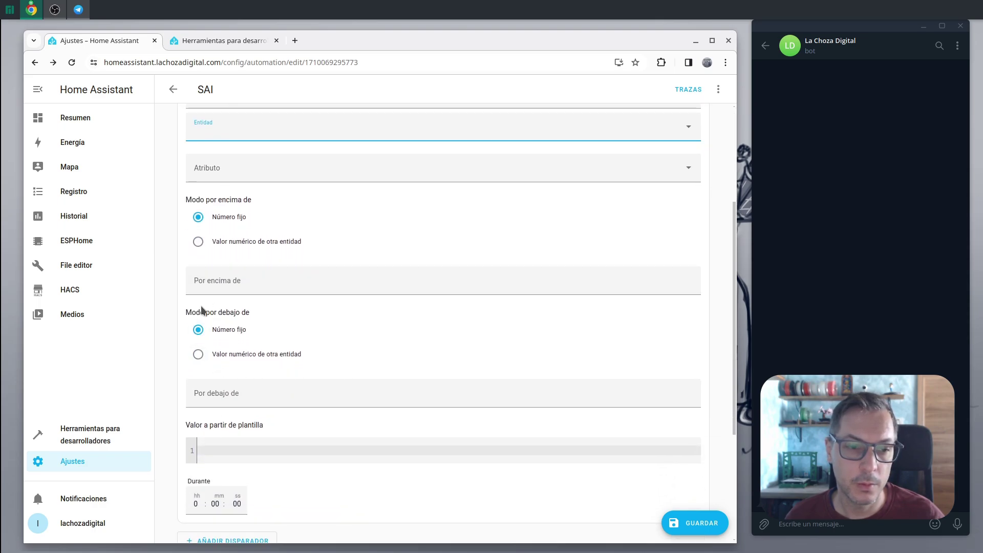
scroll(240, 332, "down", 2)
left_click(281, 301)
type("10")
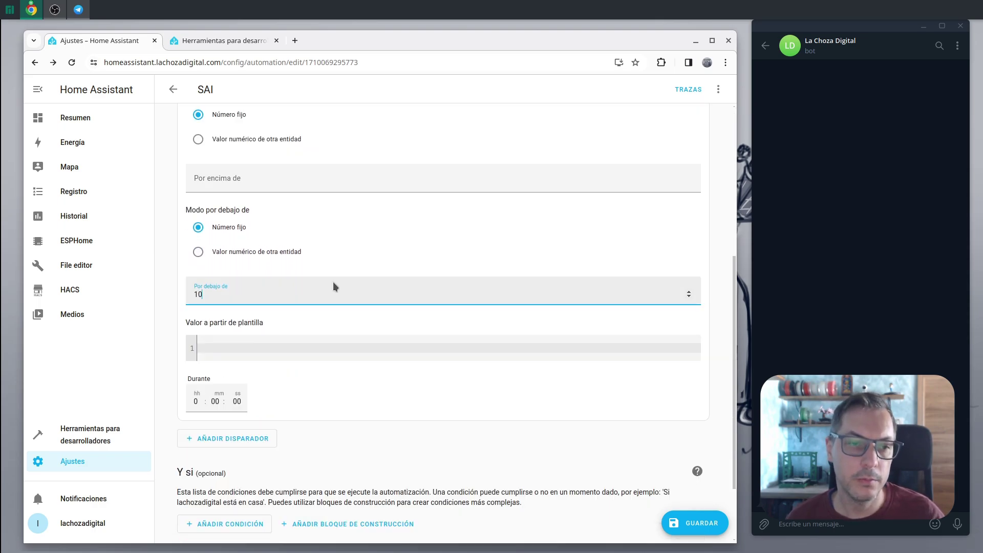
left_click(401, 263)
scroll(645, 231, "up", 5)
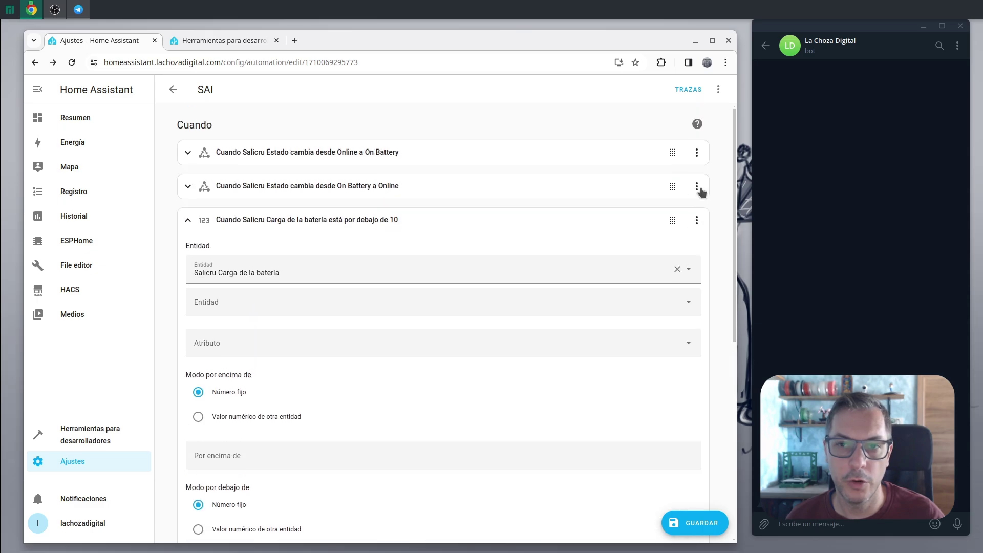
In the battery trigger's YAML, set mensaje to 'La carga del SAI es baja. Posiblemente me apague.', then save.
left_click(696, 220)
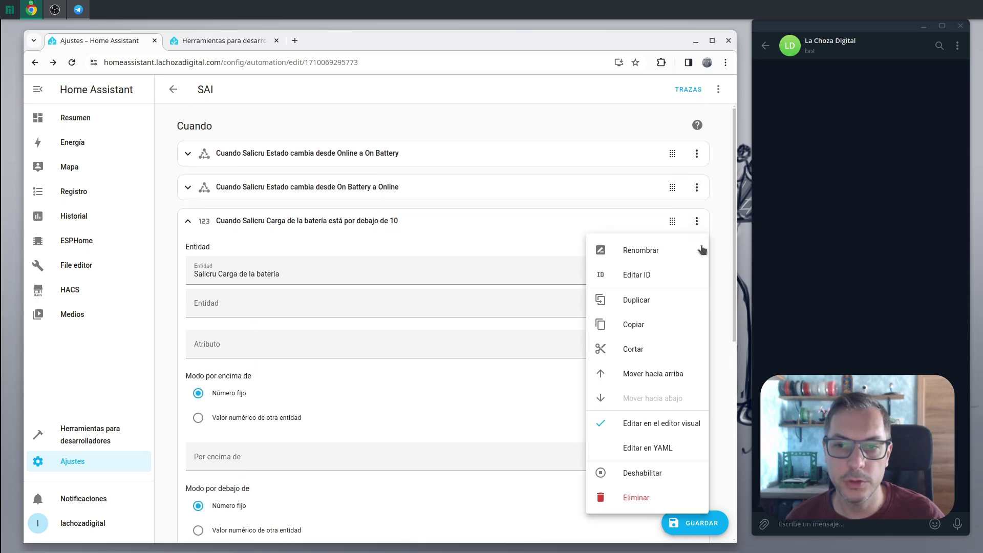
left_click(646, 445)
left_click(258, 301)
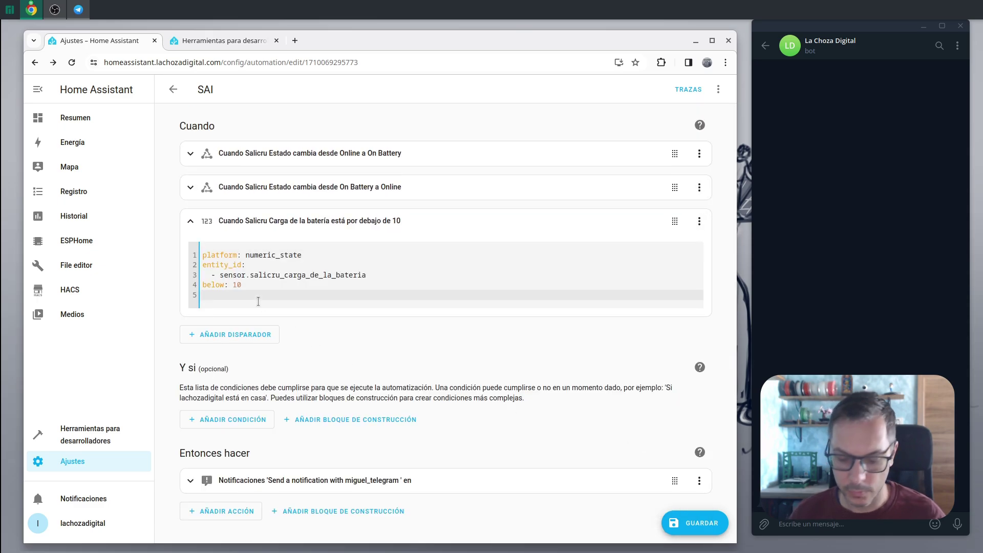
type("variables:")
key("Return")
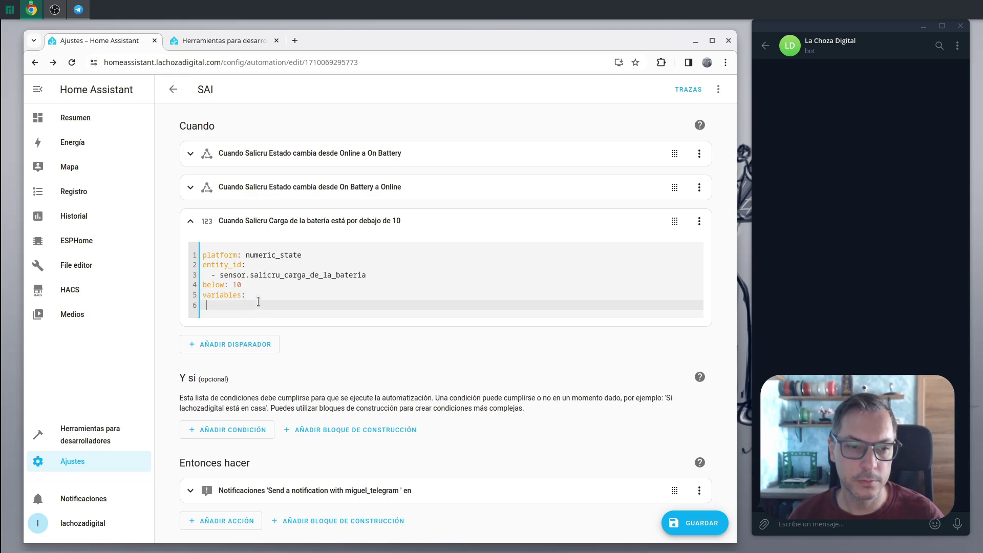
type("mensaje: ")
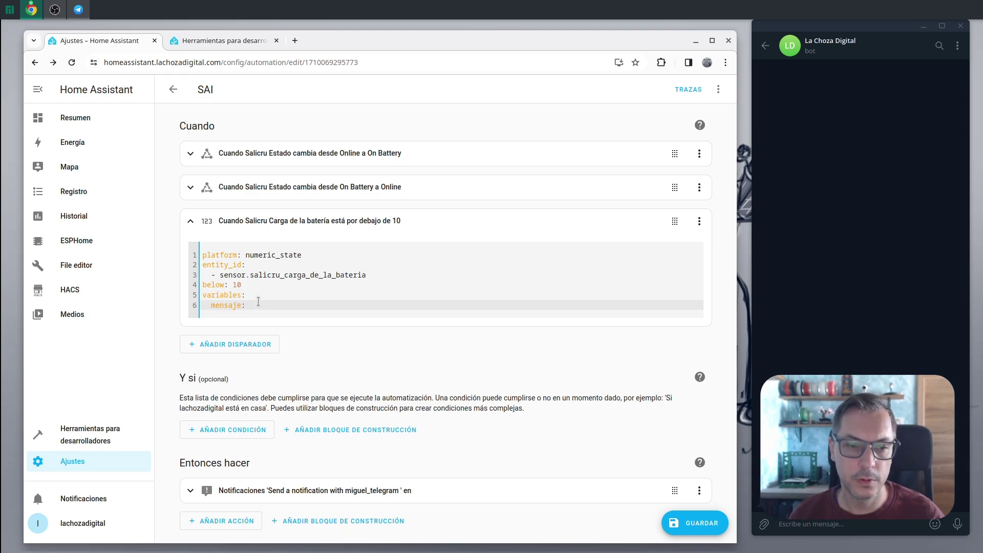
type("La carga del SAI")
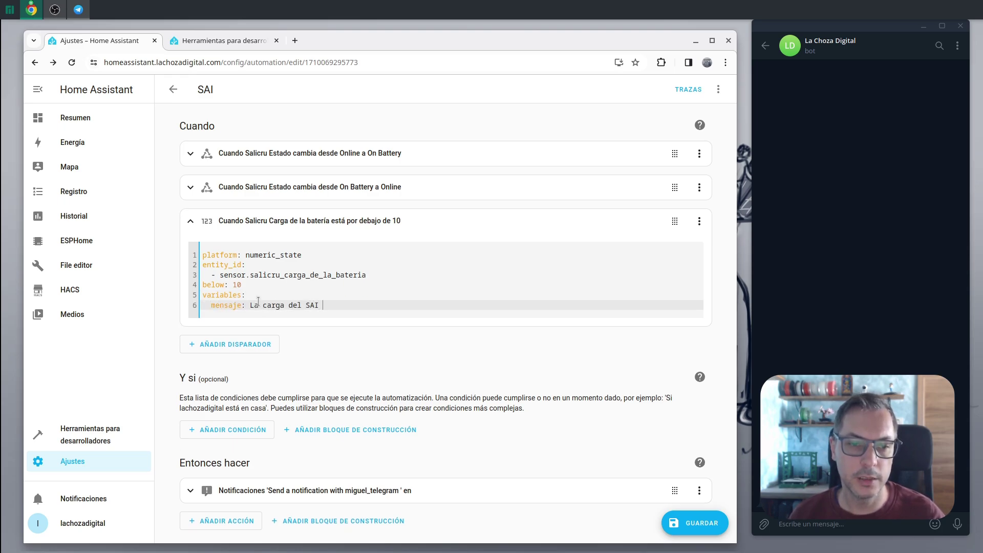
type(" es baja. Posibi")
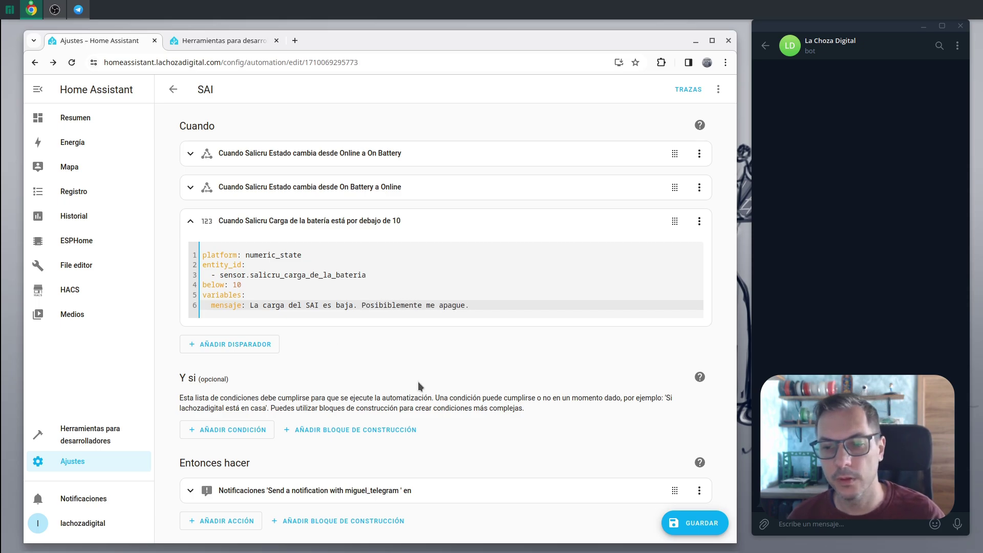
left_click(700, 527)
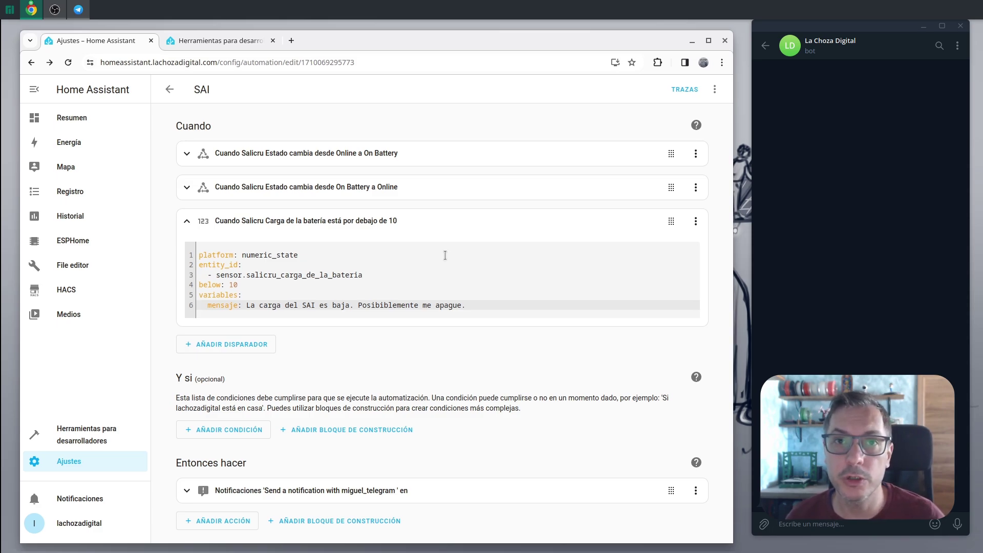
Change the Network UPS Tools (NUT) integration's scan interval from 60 to 10 seconds.
left_click(58, 459)
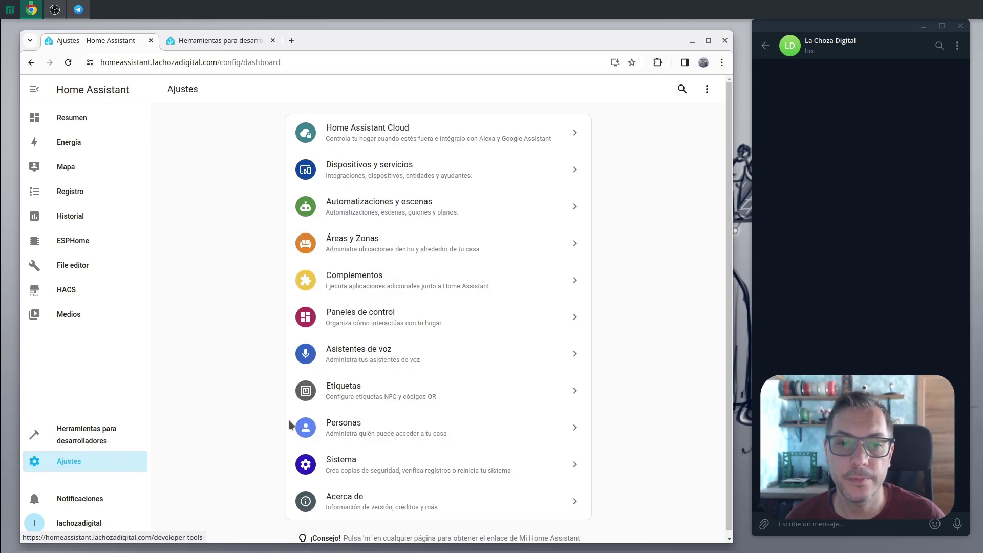
left_click(409, 173)
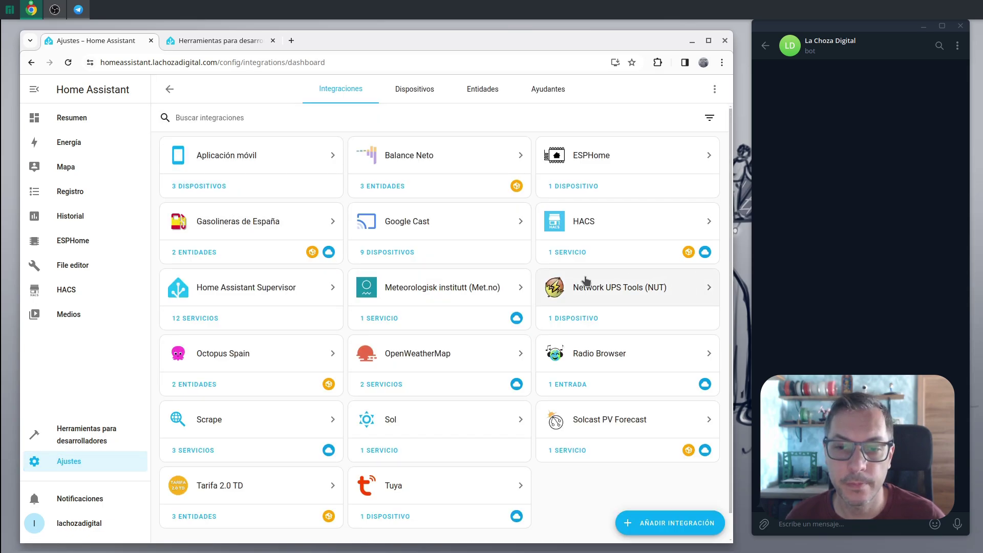
left_click(682, 286)
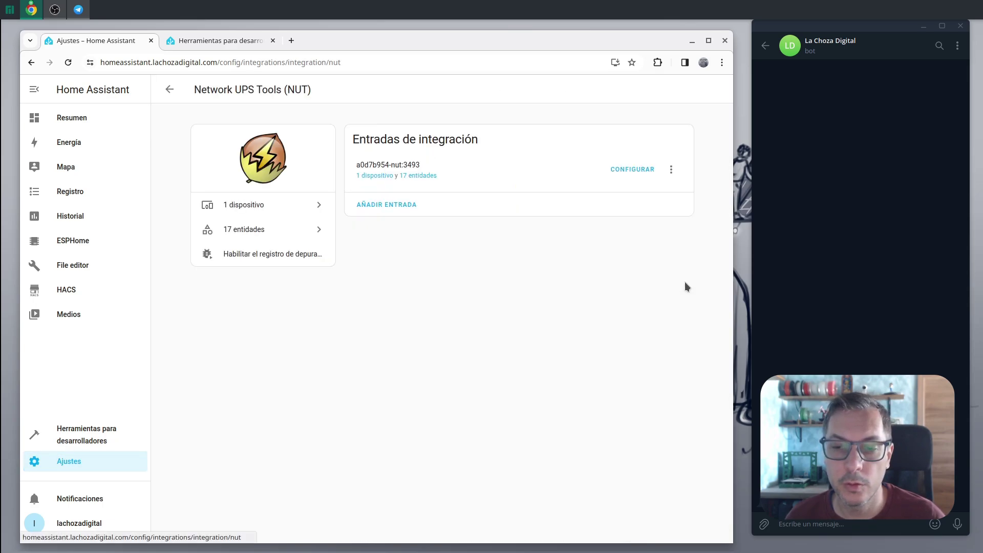
left_click(647, 173)
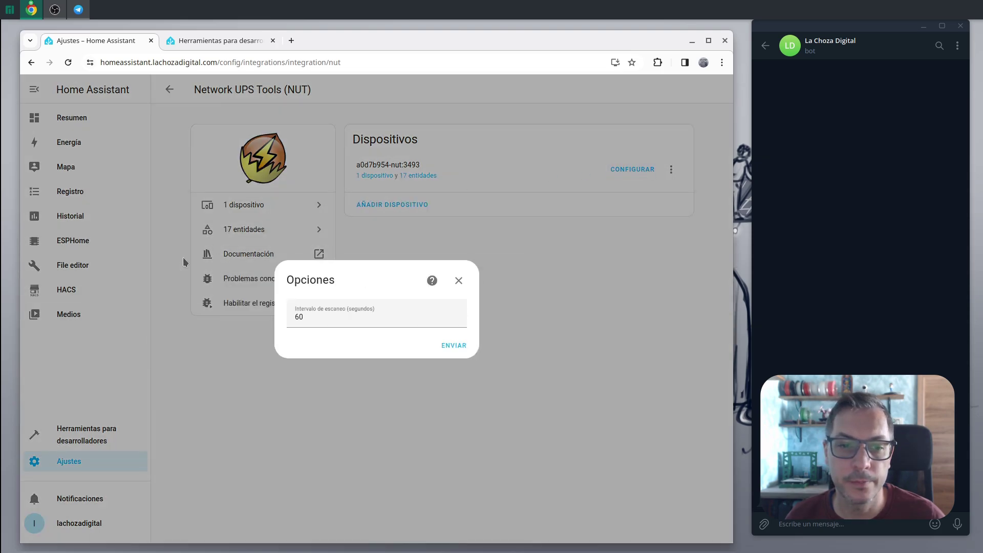
left_click(339, 317)
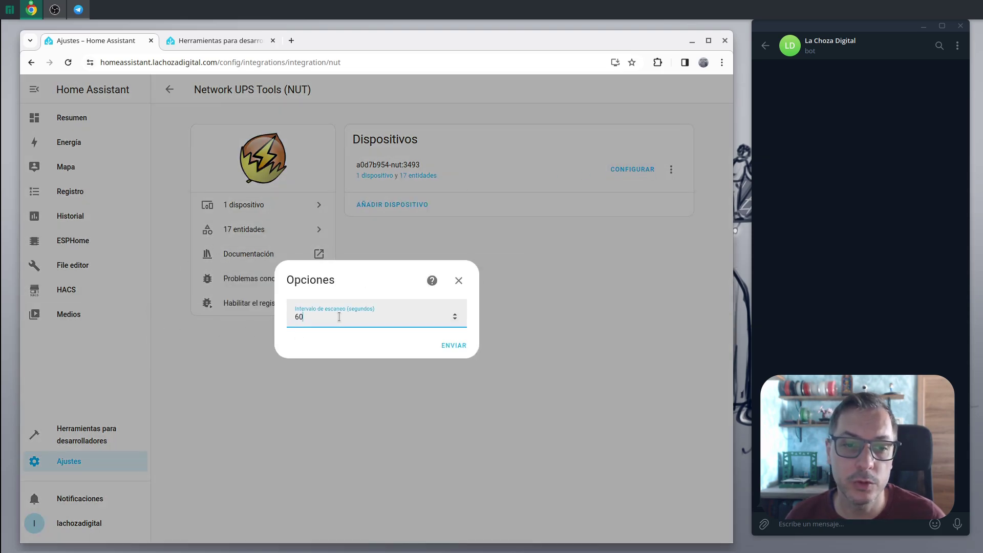
key("BackSpace")
key("BackSpace")
type("1")
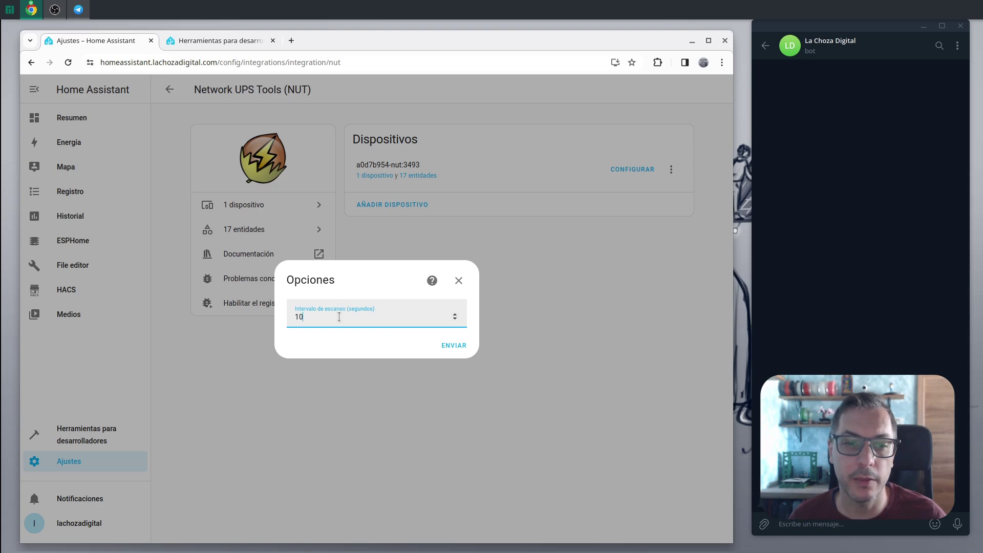
type("0")
left_click(463, 346)
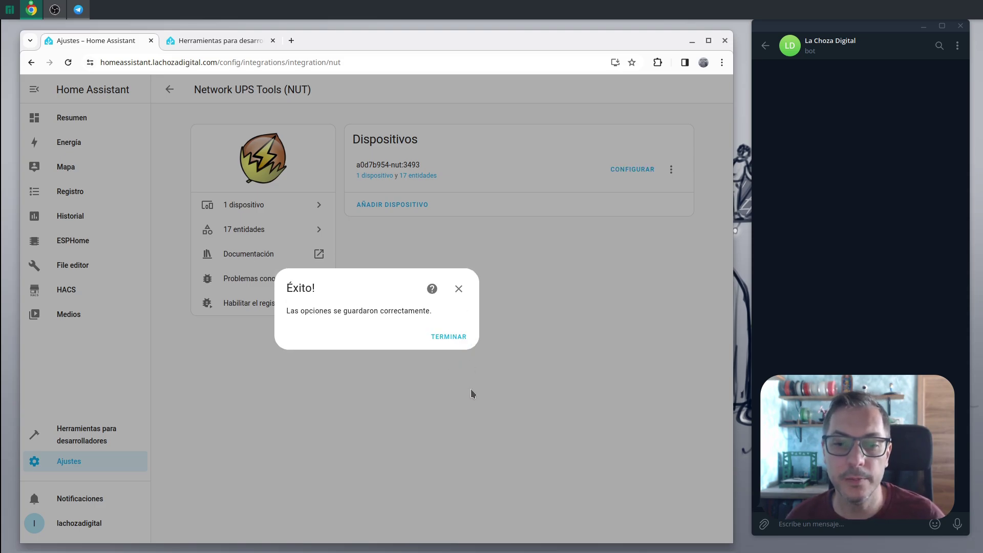
left_click(449, 337)
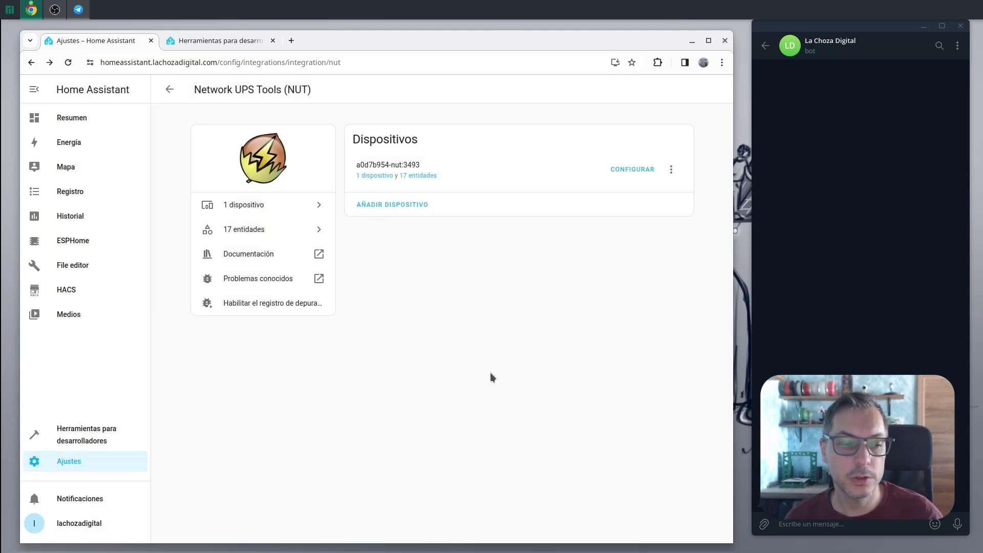